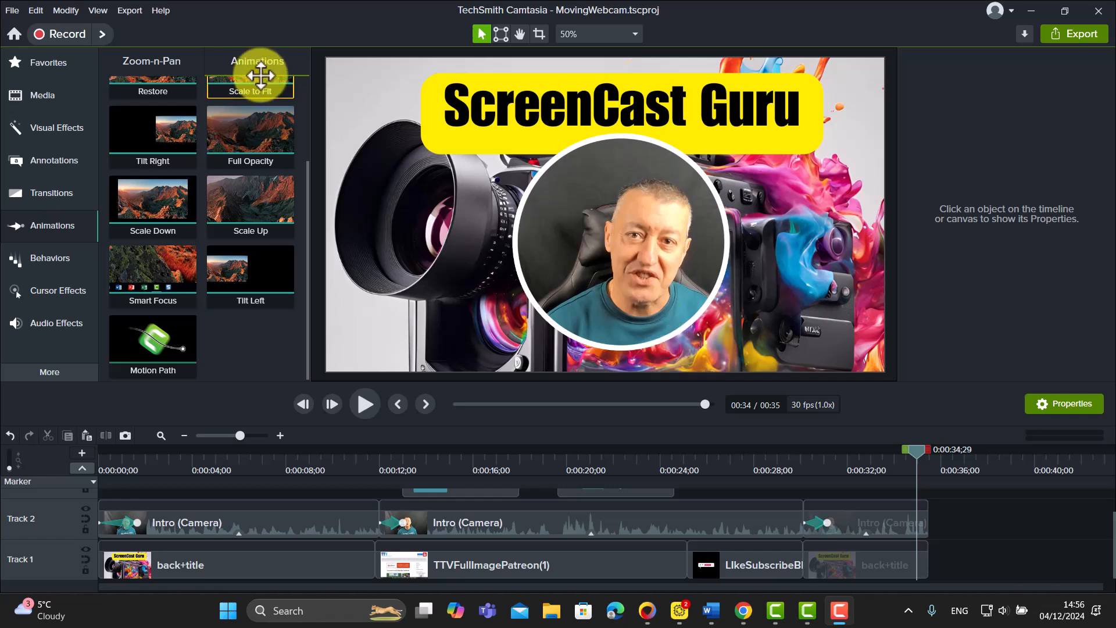
- Start a new recording with screen region capture turned off, capturing only the webcam and microphone
left_click(64, 35)
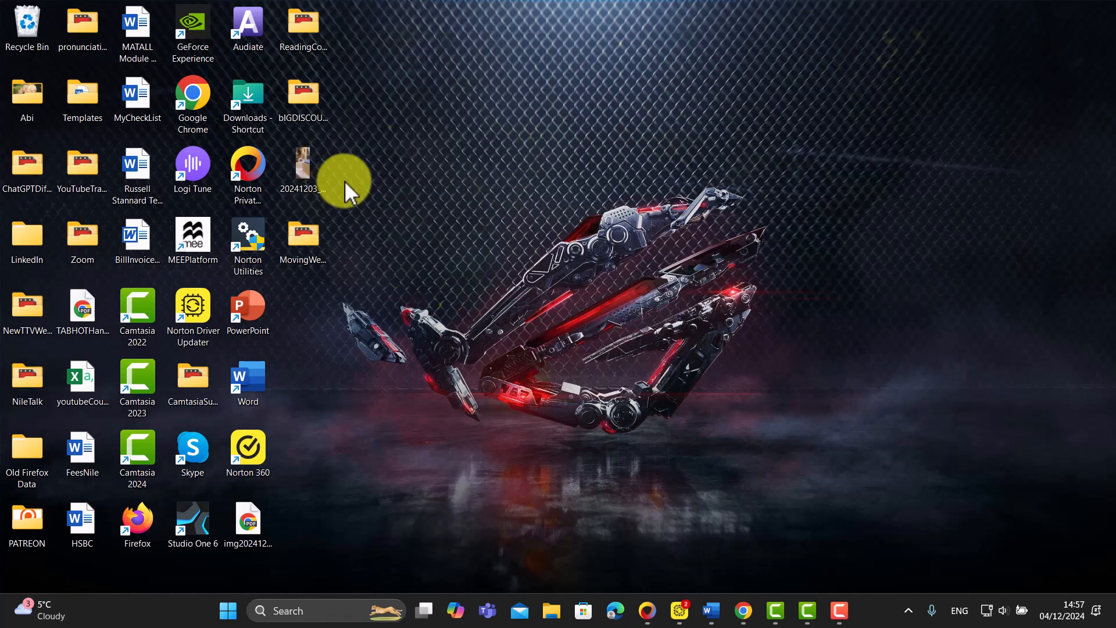
left_click(517, 257)
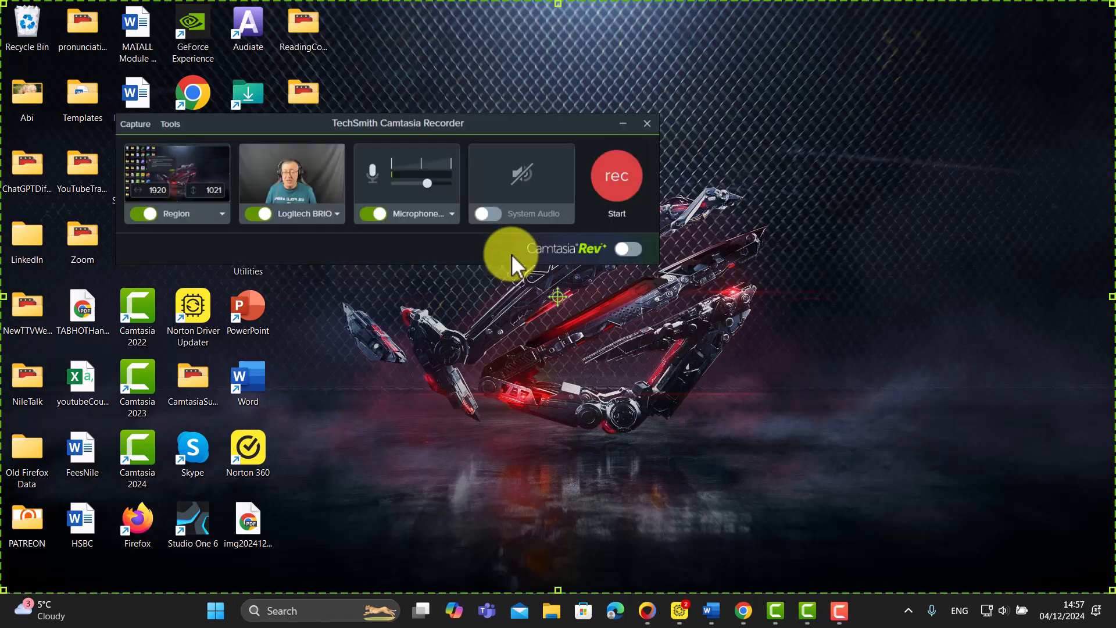
left_click_drag(295, 130, 502, 176)
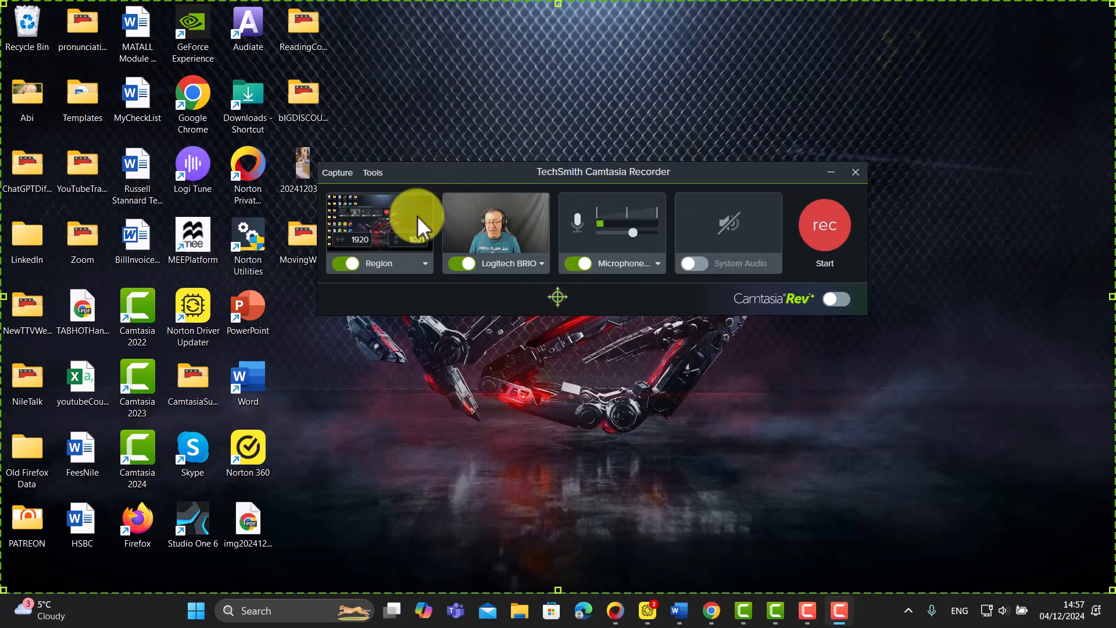
left_click(334, 263)
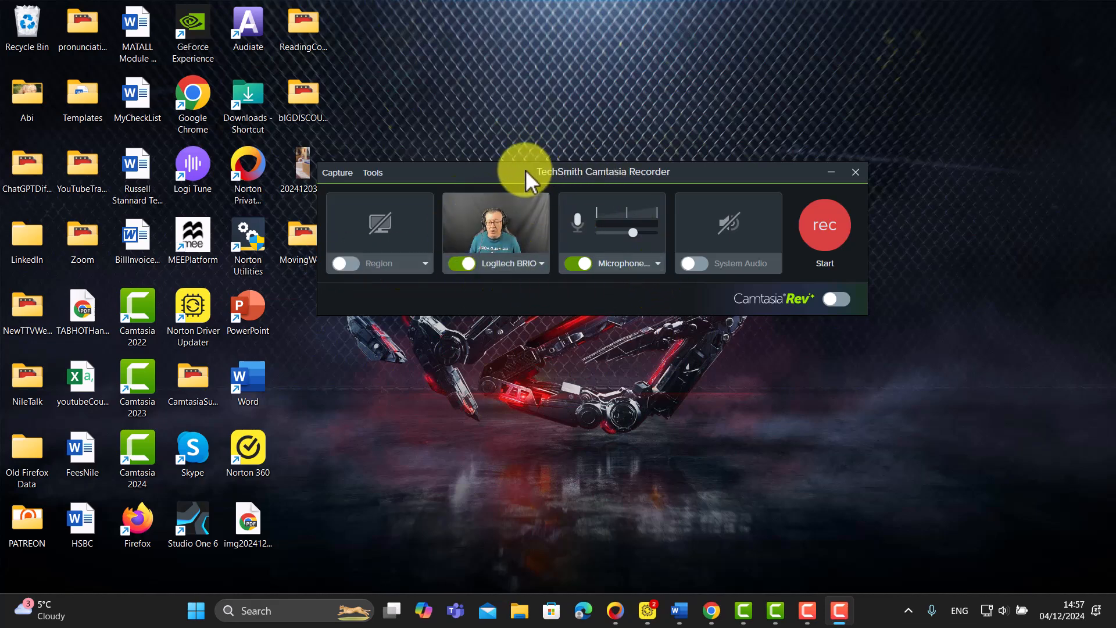
left_click_drag(514, 171, 564, 152)
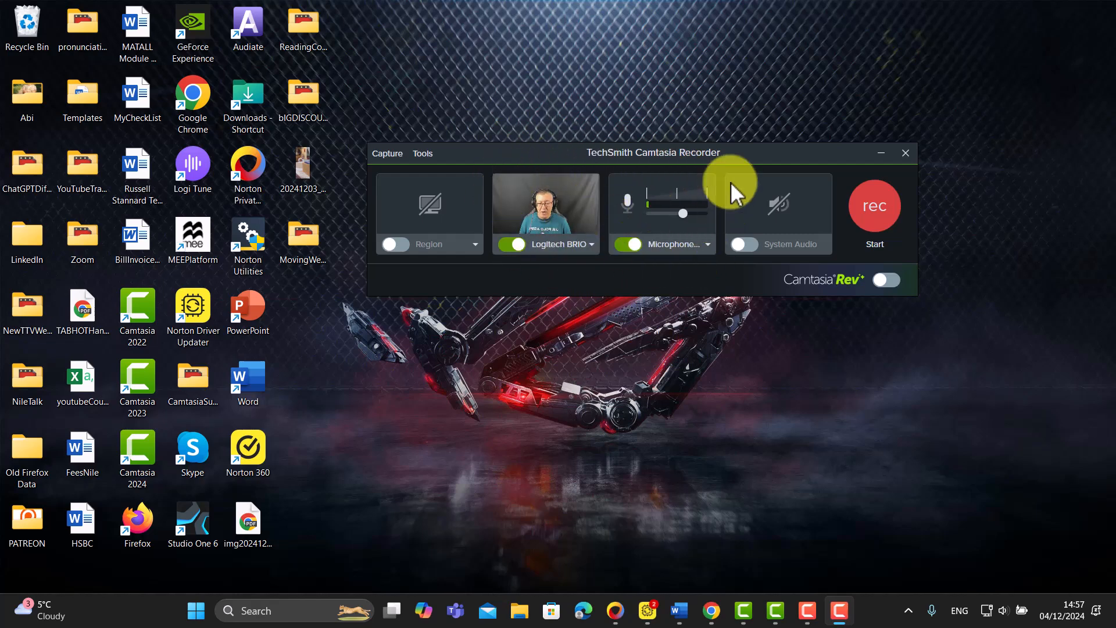
left_click(871, 201)
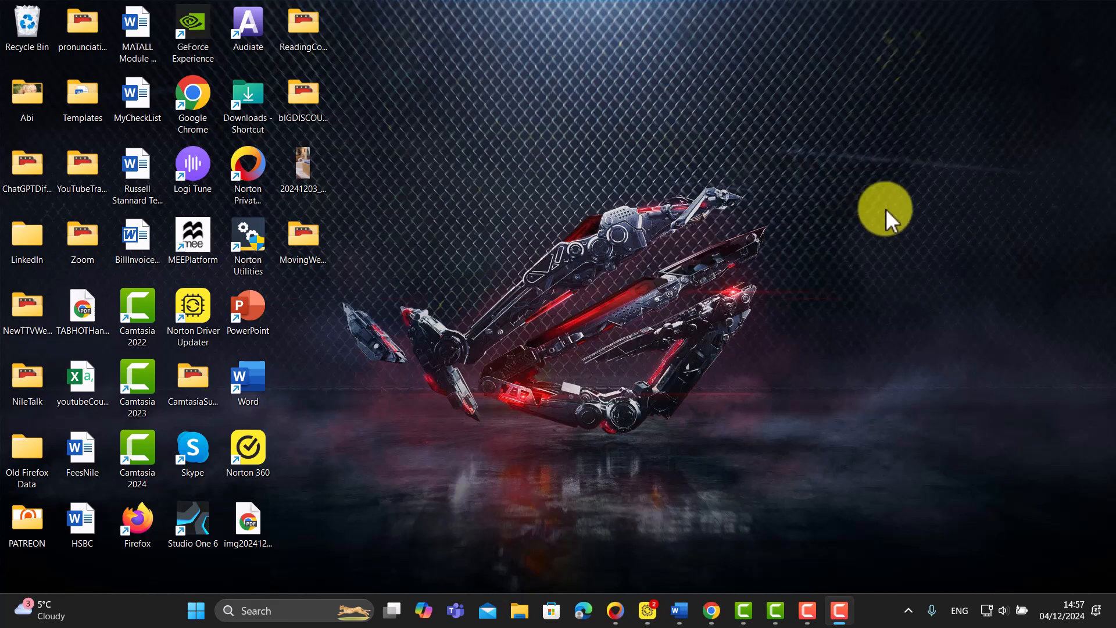
- Stop the recording and save it in the MovingWebcam folder as IntroRussellExample
key("F10")
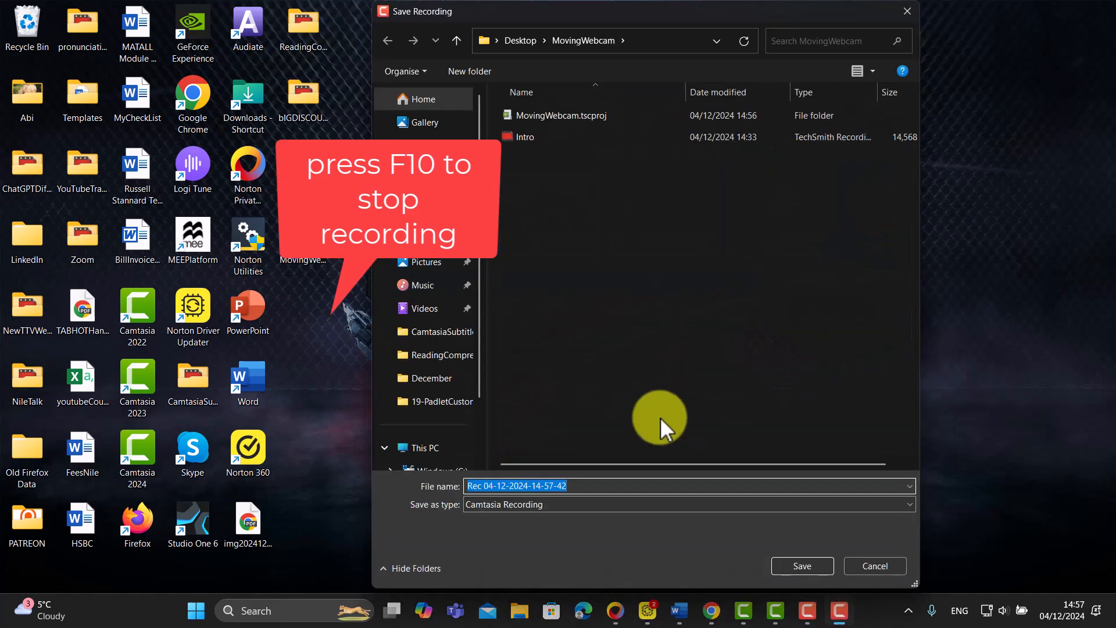
left_click(579, 486)
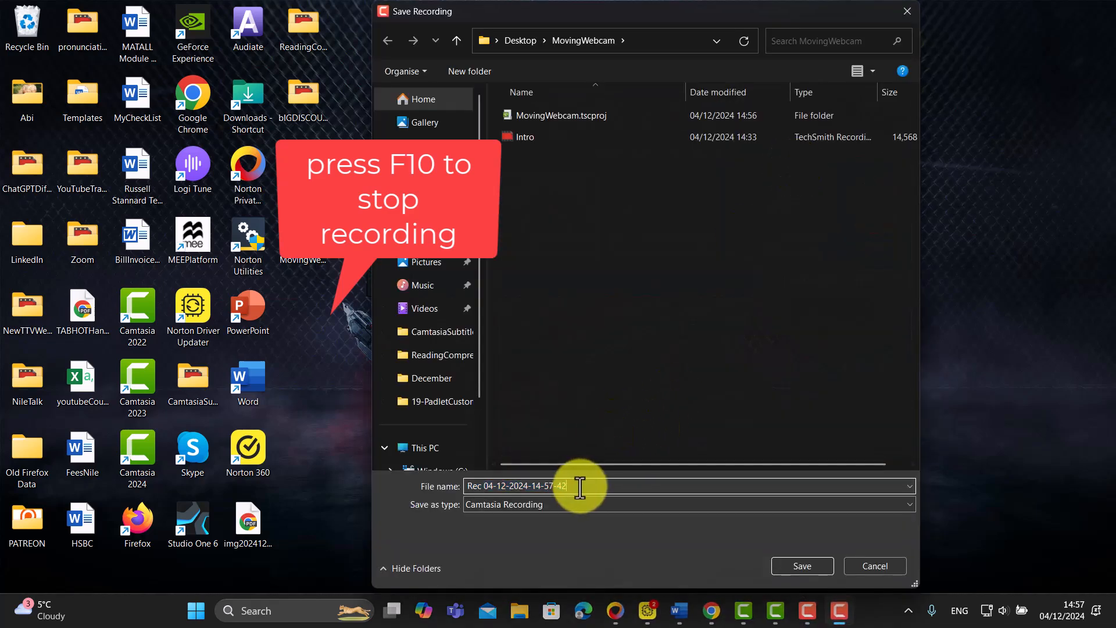
key("BackSpace")
key("BackSpace")
key("BackSpace")
key("BackSpace")
key("BackSpace")
key("BackSpace")
key("BackSpace")
key("BackSpace")
key("BackSpace")
key("BackSpace")
key("BackSpace")
key("BackSpace")
key("BackSpace")
key("BackSpace")
key("BackSpace")
key("BackSpace")
key("BackSpace")
key("BackSpace")
key("BackSpace")
key("BackSpace")
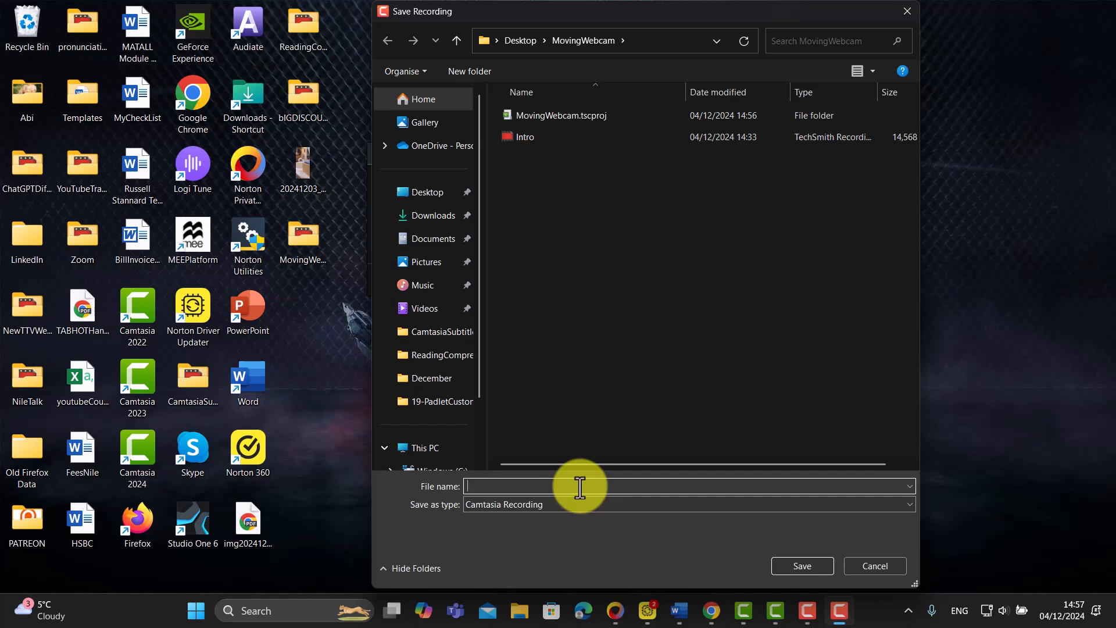
type("Intro")
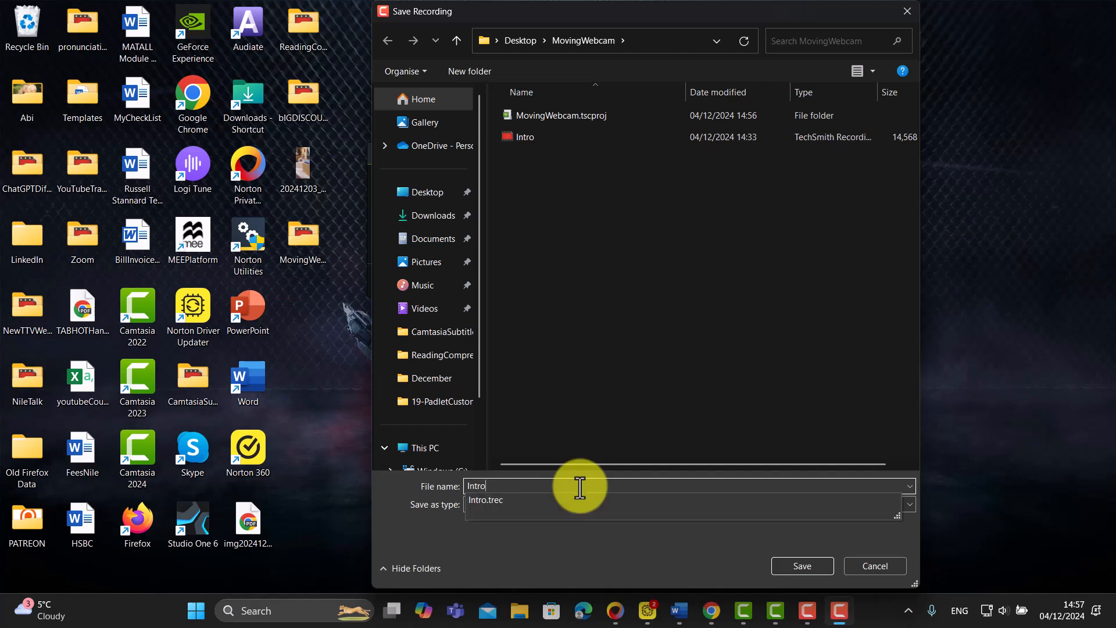
type("RussellEXa")
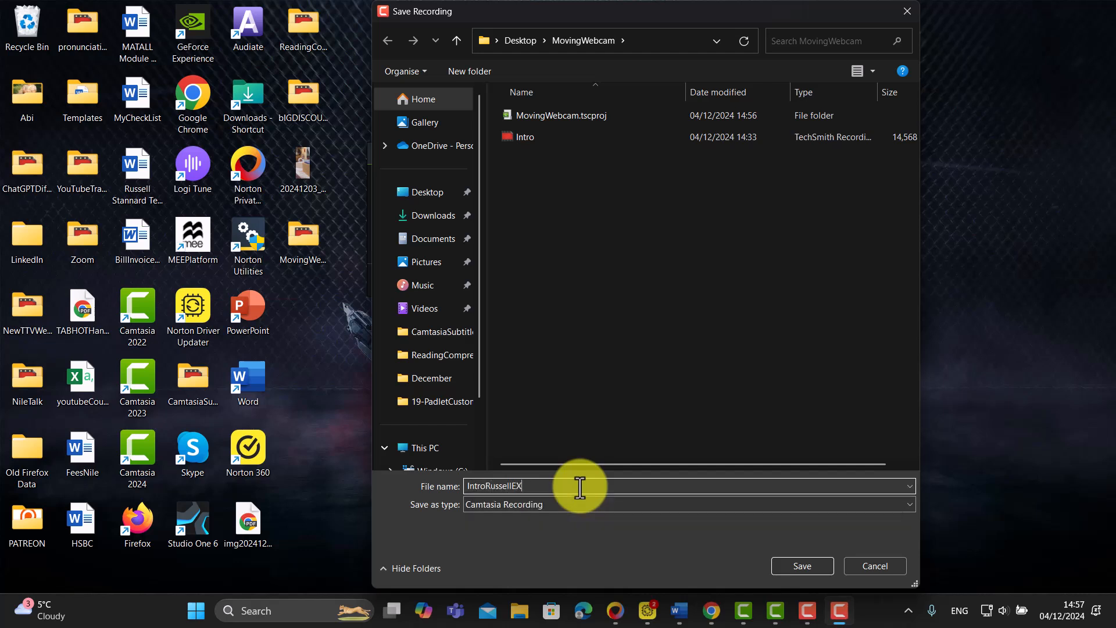
key("BackSpace")
key("BackSpace")
type("xample")
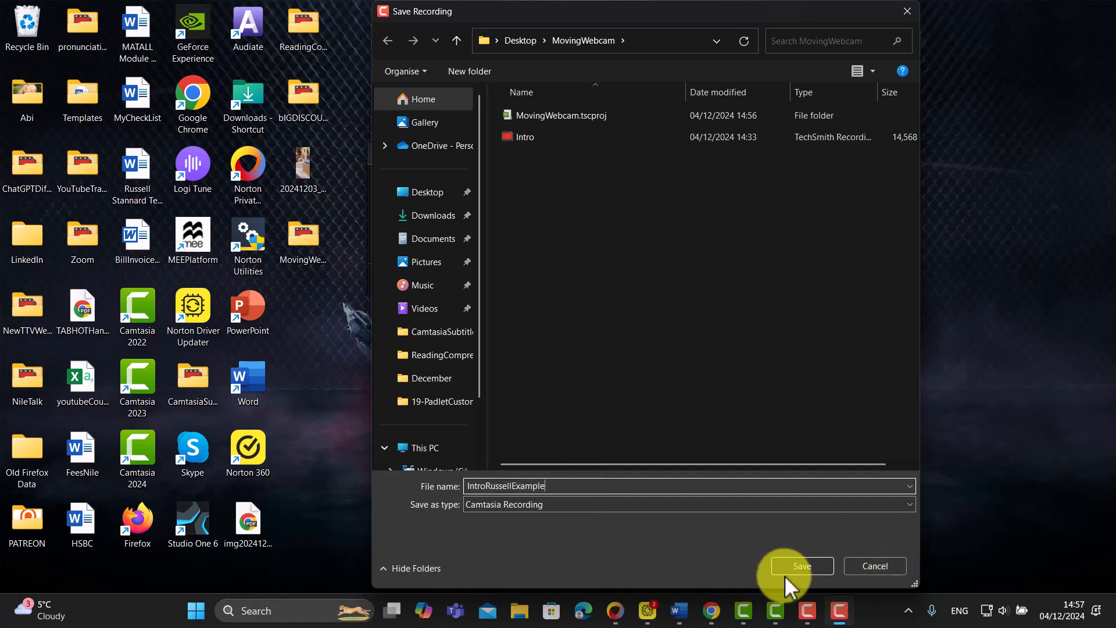
left_click(807, 567)
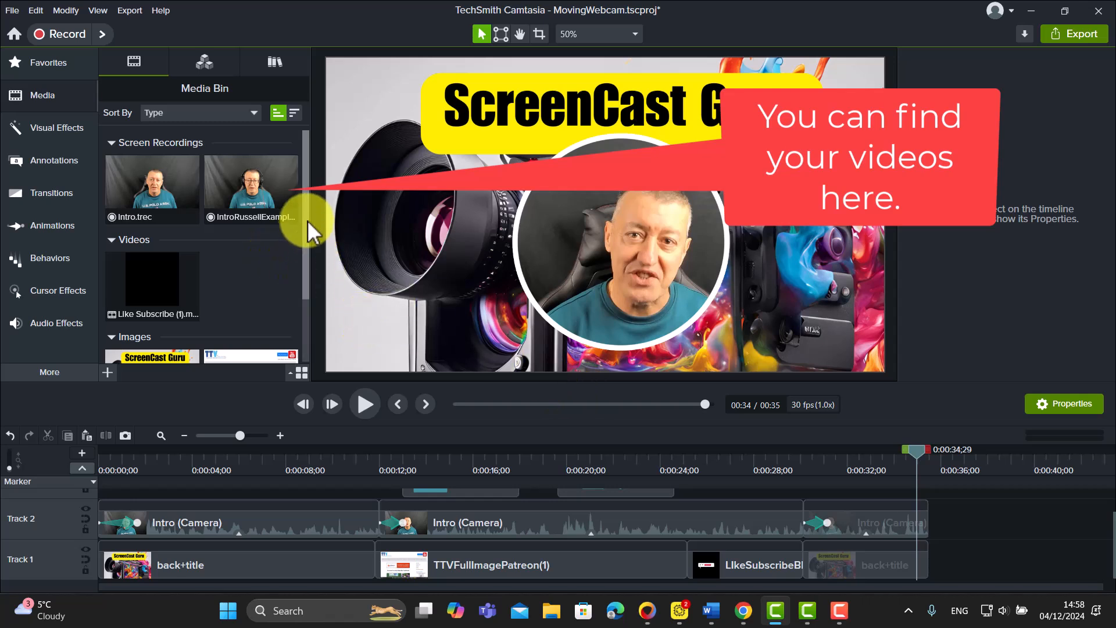
- Add the new webcam recording to the end of Track 1, directly after the back+title clip, and bring it into view
left_click(259, 210)
left_click_drag(258, 211, 933, 581)
left_click_drag(916, 450, 972, 455)
left_click_drag(756, 586, 1059, 585)
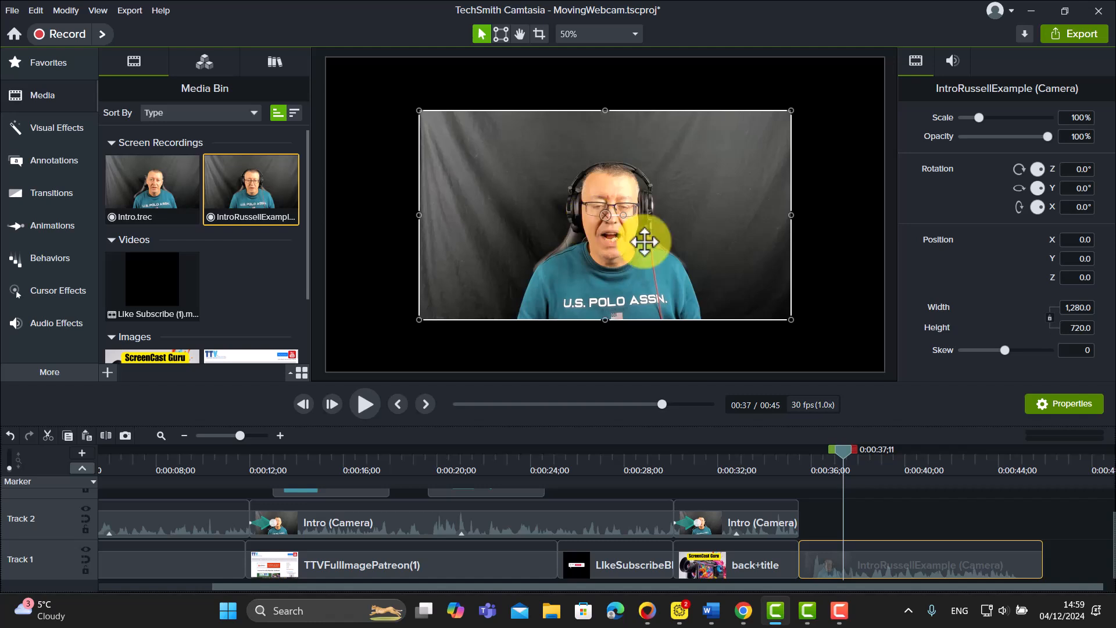
- Apply the Mask visual effect to the new webcam clip to crop it to a circle
left_click(63, 130)
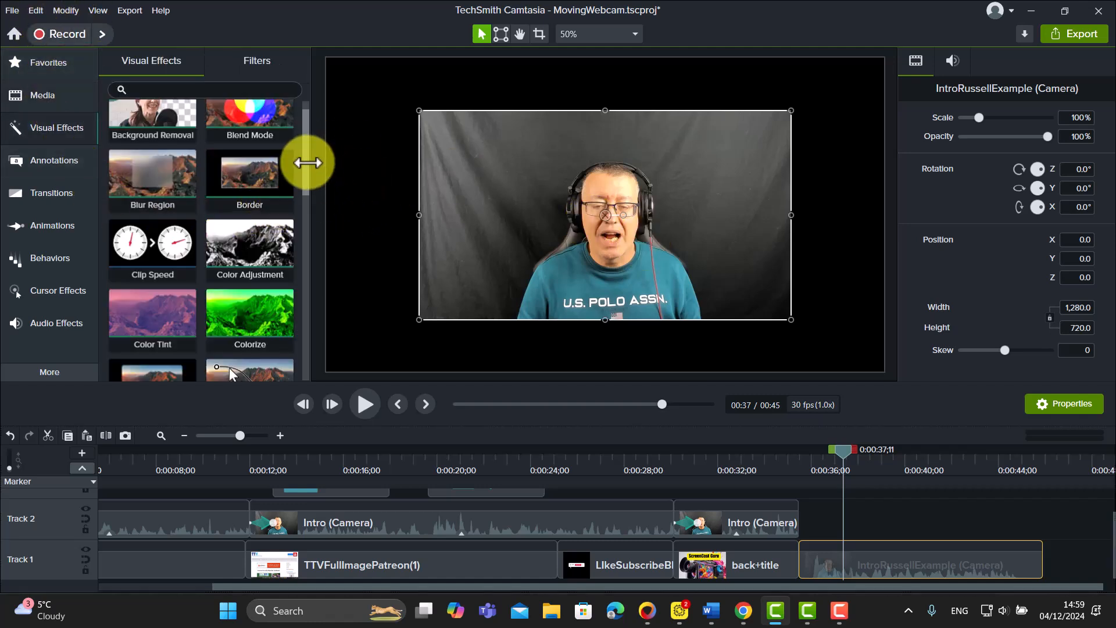
left_click_drag(304, 162, 299, 260)
left_click_drag(244, 288, 573, 200)
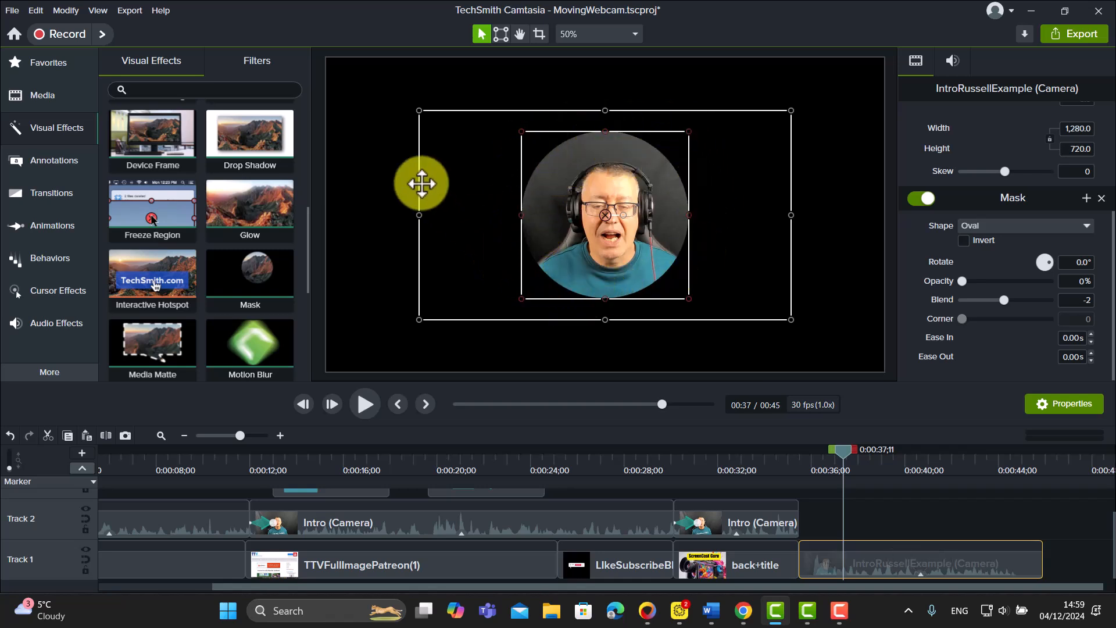
- Add a Border effect to the masked webcam clip with Use Alpha enabled and a thickness of 20
left_click_drag(307, 271, 306, 158)
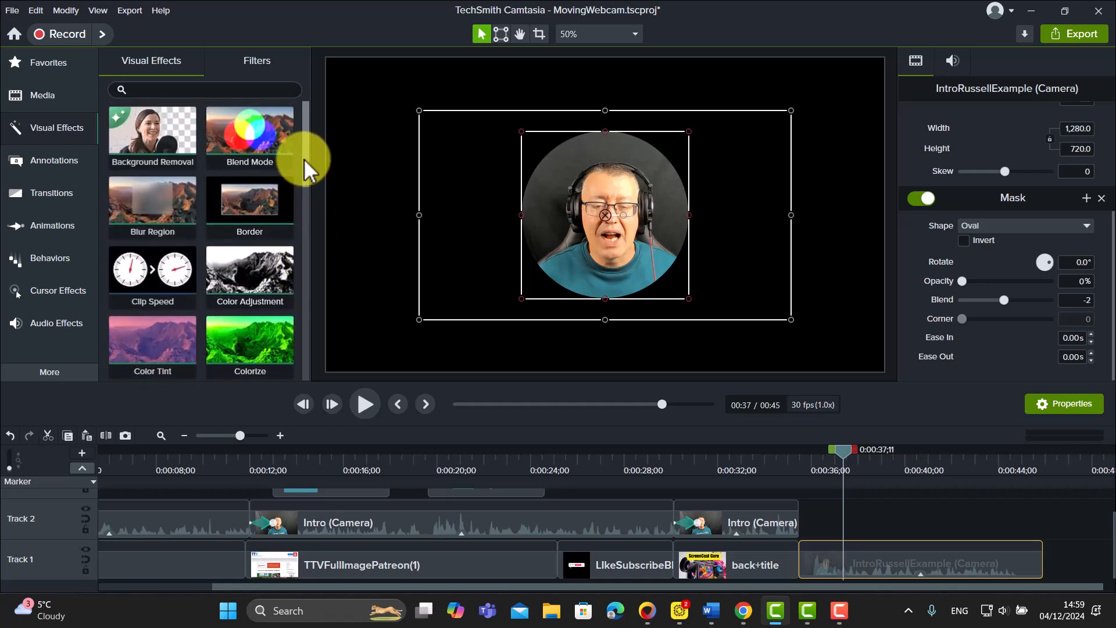
left_click_drag(244, 211, 609, 200)
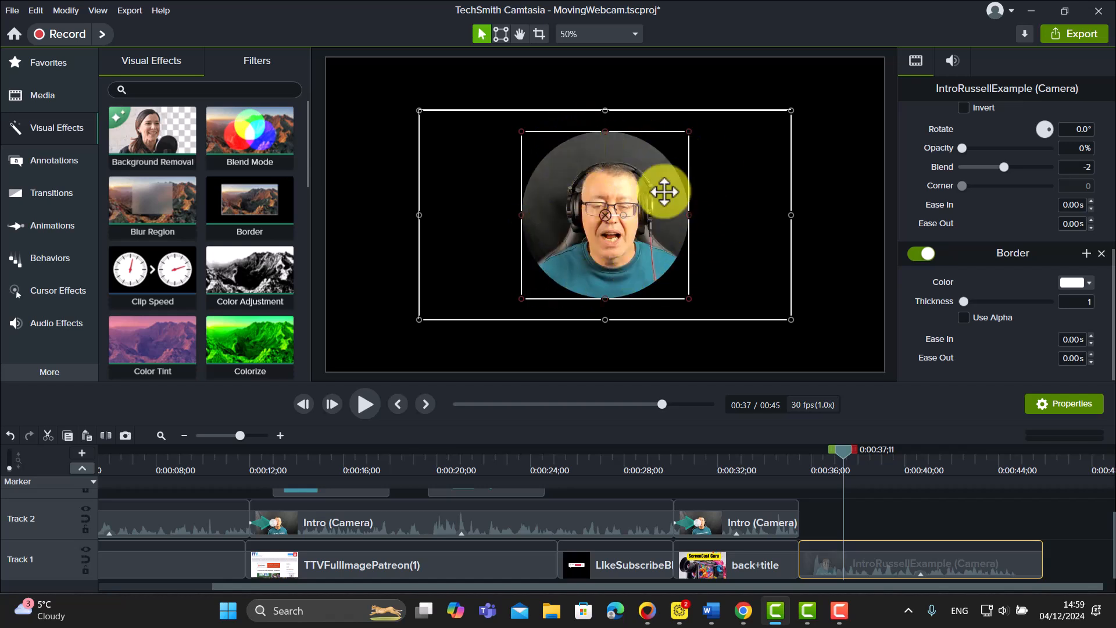
left_click(964, 317)
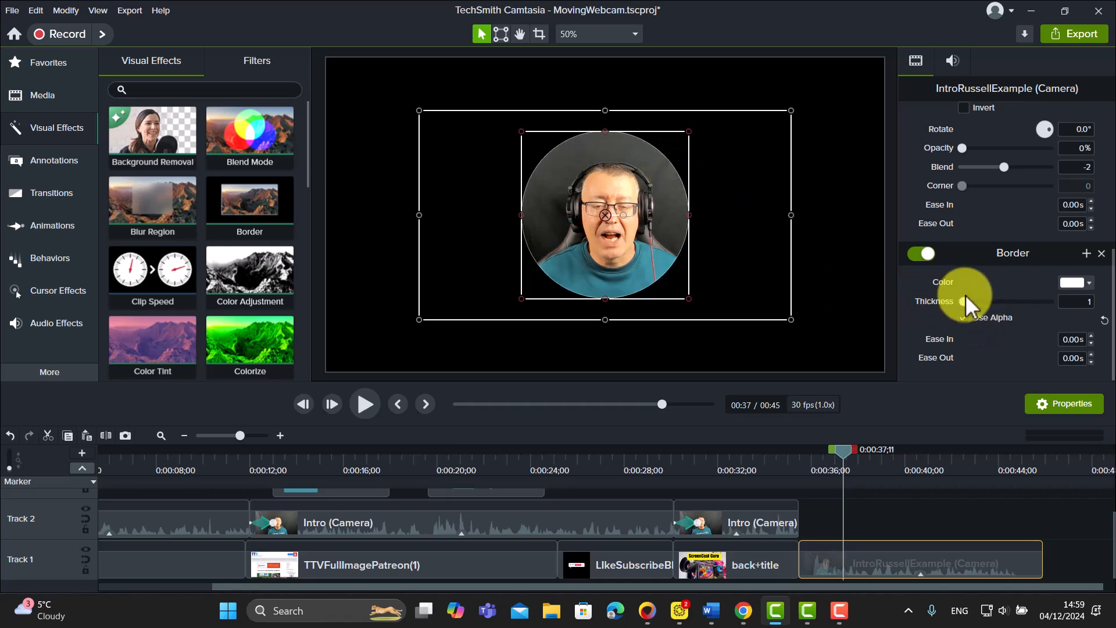
left_click_drag(965, 303, 997, 309)
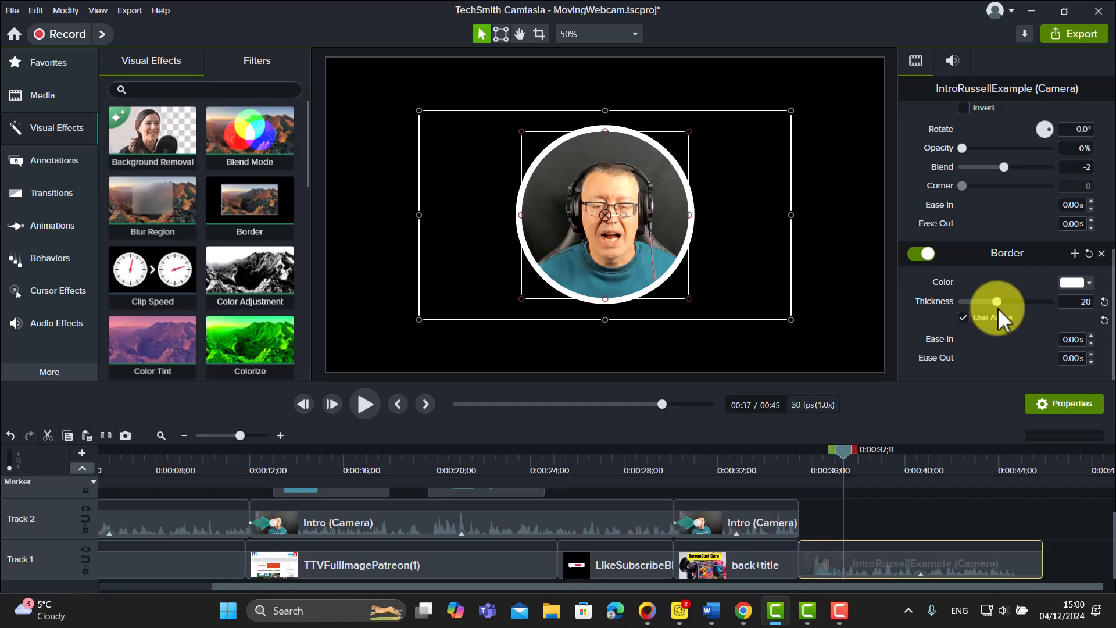
- Change the webcam border color to a teal sampled from the video with the color picker
left_click(1090, 285)
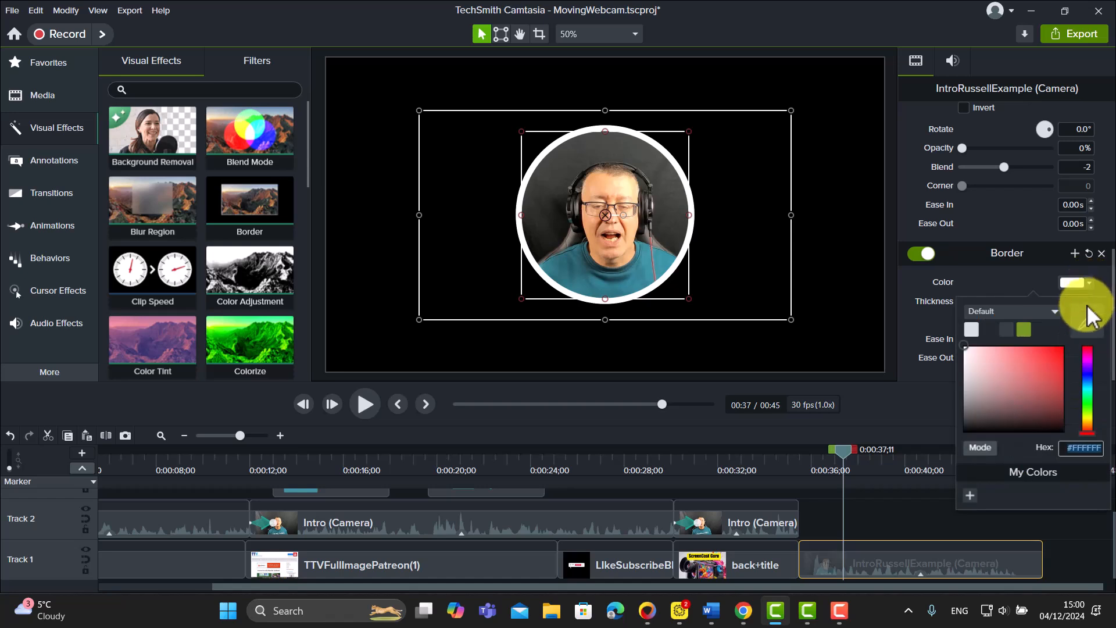
left_click(1087, 320)
left_click(677, 232)
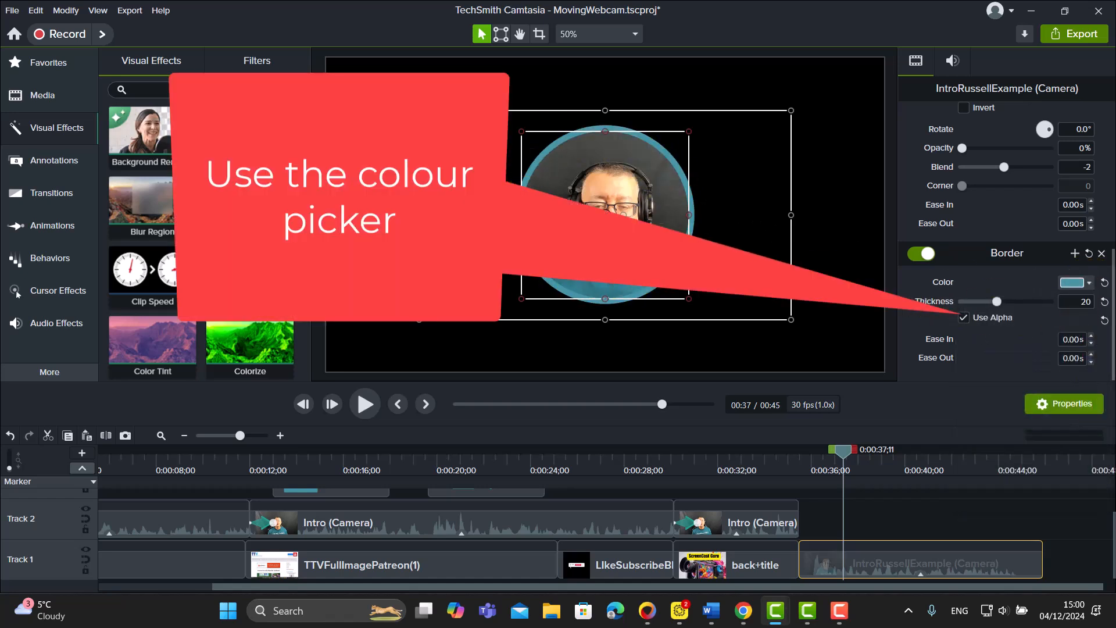
left_click(839, 141)
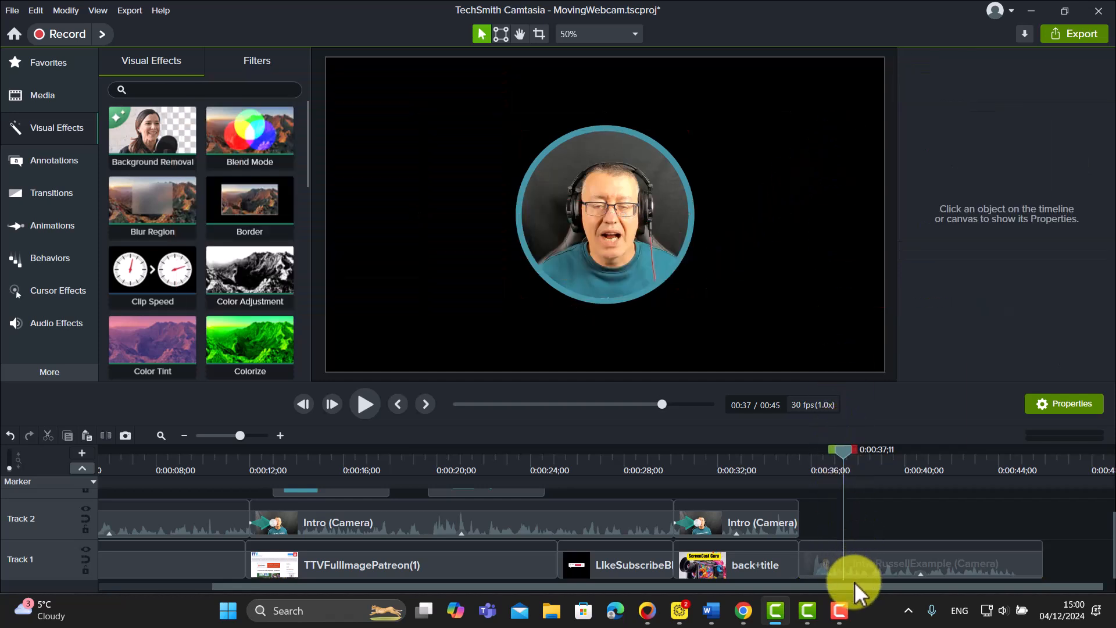
- Move the webcam clip up to Track 2 and place the TTVnewsletter library image beneath it on Track 1, extended to the clip's length
left_click_drag(849, 570, 836, 527)
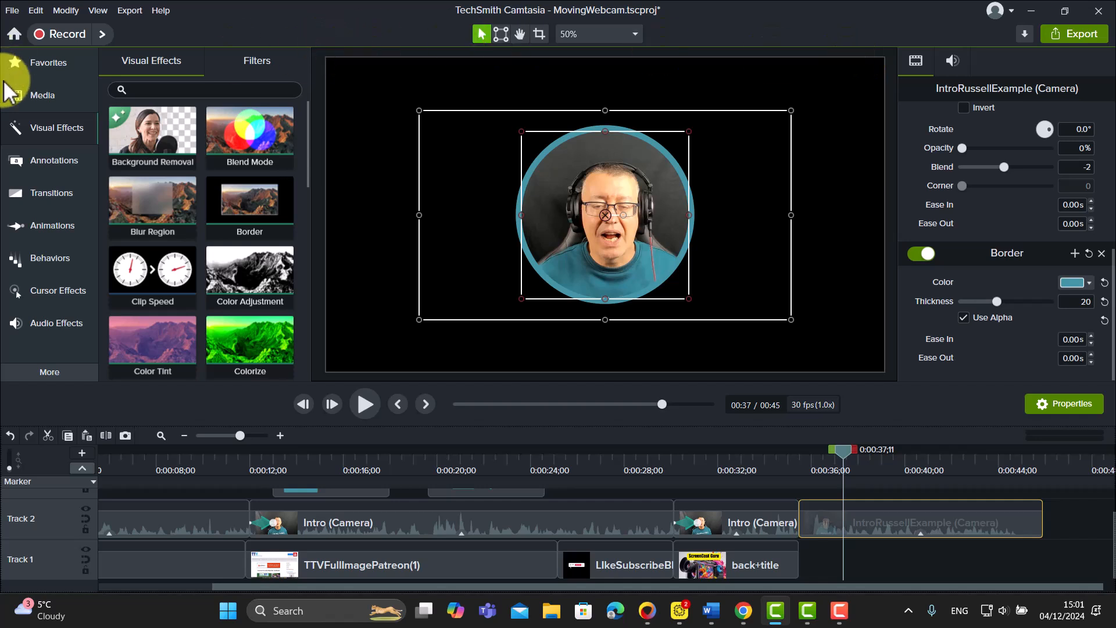
left_click(35, 96)
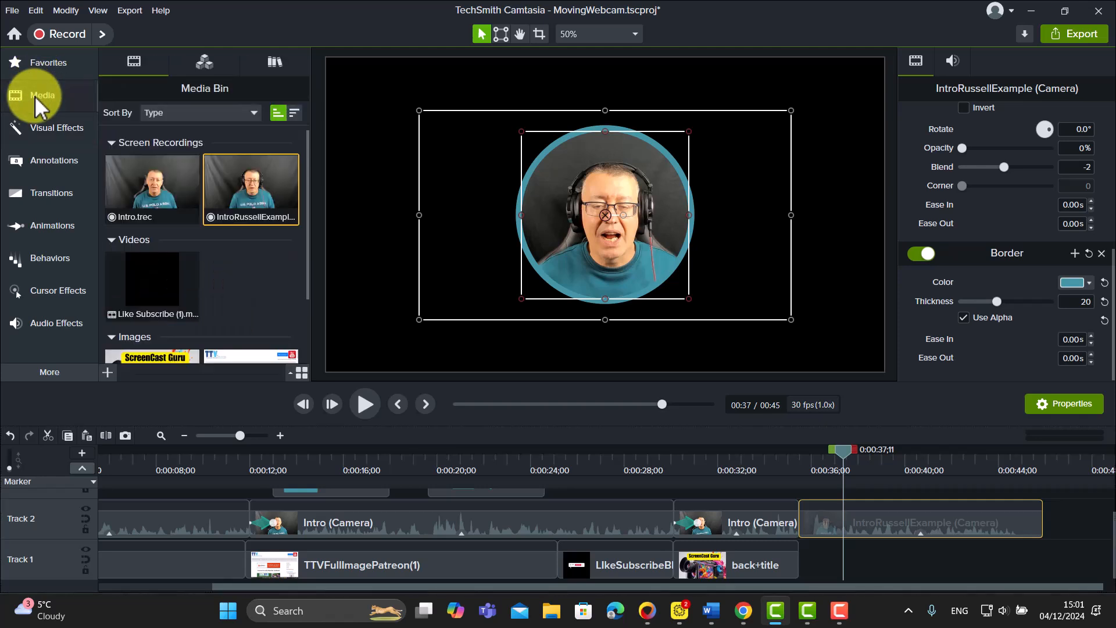
left_click(275, 61)
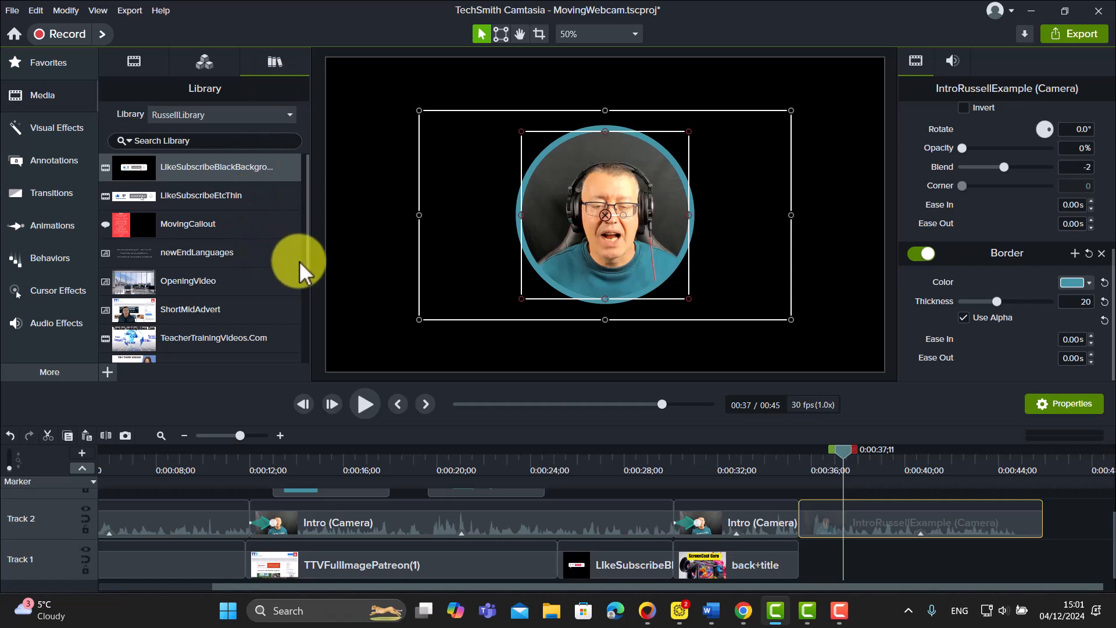
left_click_drag(304, 263, 303, 365)
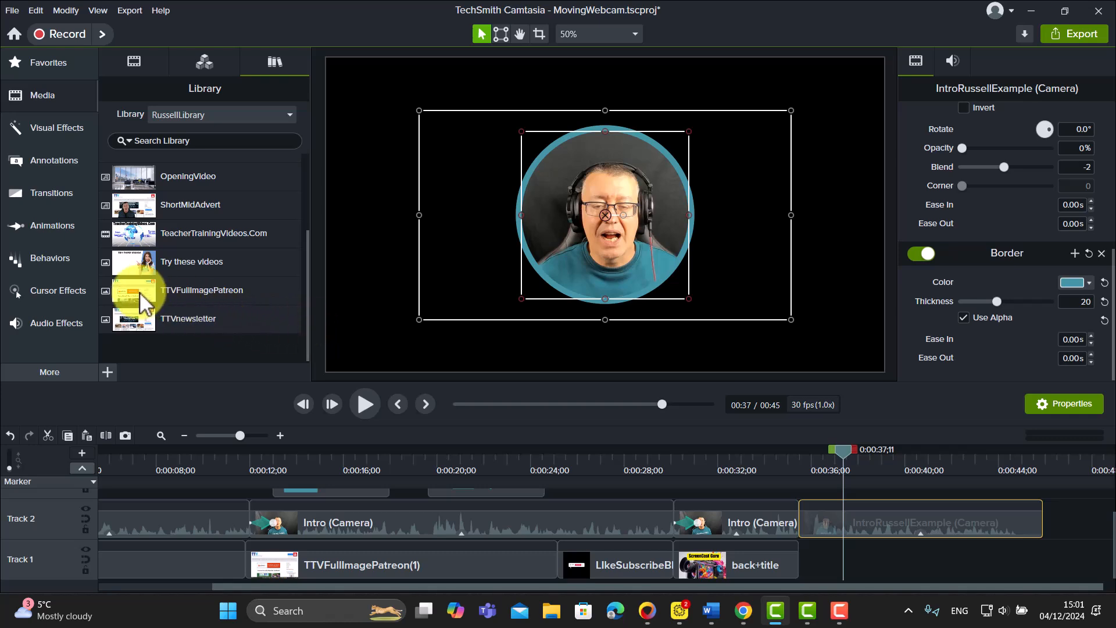
left_click_drag(128, 322, 790, 562)
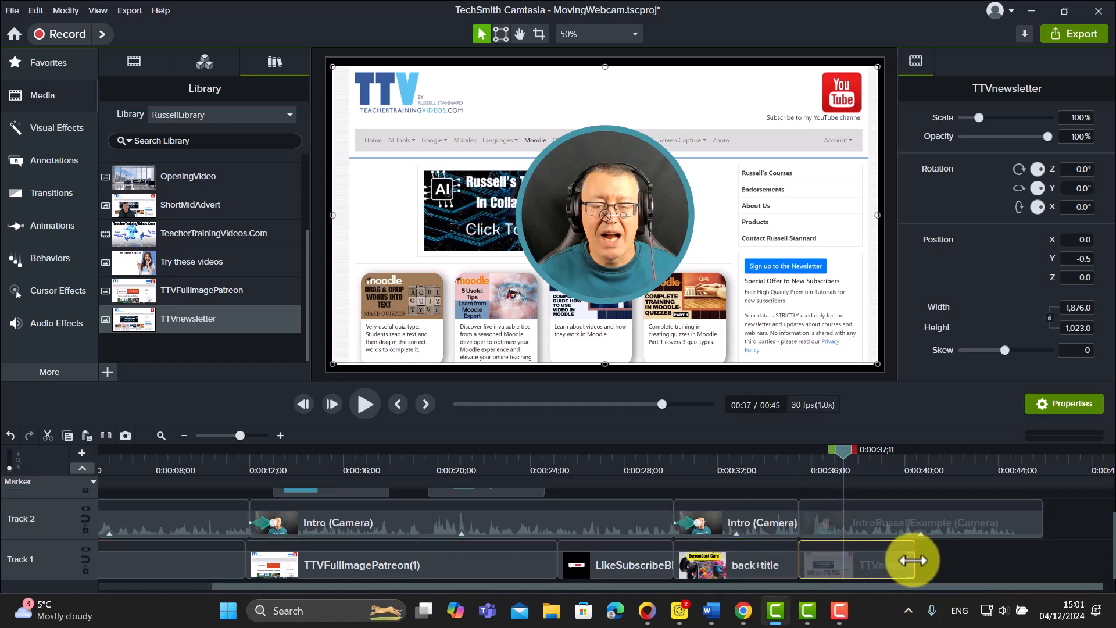
left_click_drag(912, 560, 1042, 575)
mouse_move(1026, 565)
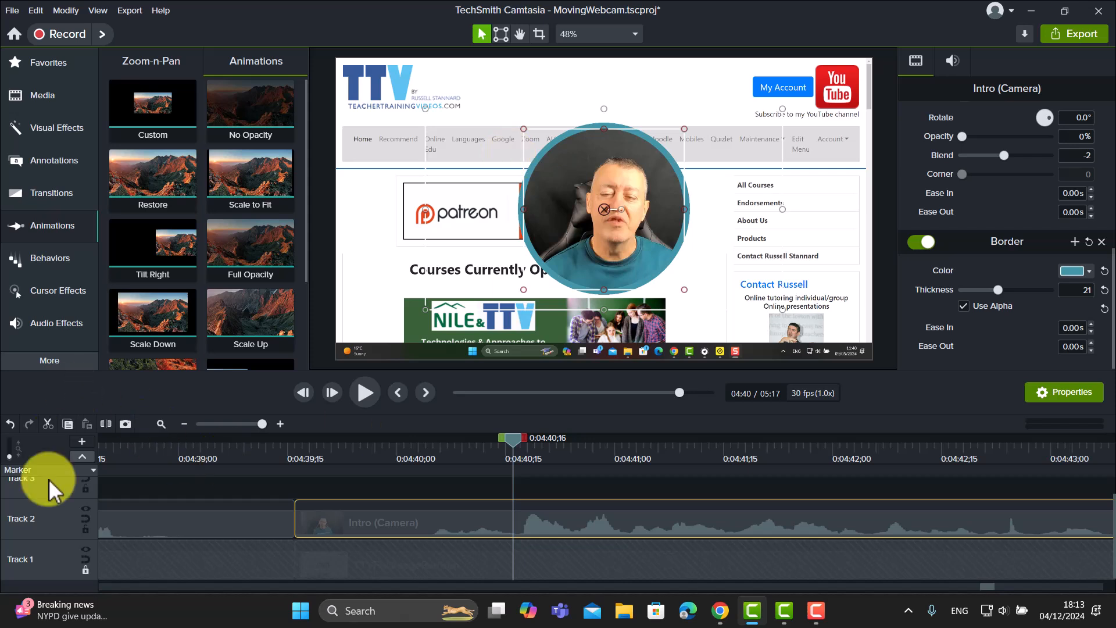
- Unlock Track 1 with the background image and lock it again
left_click(86, 571)
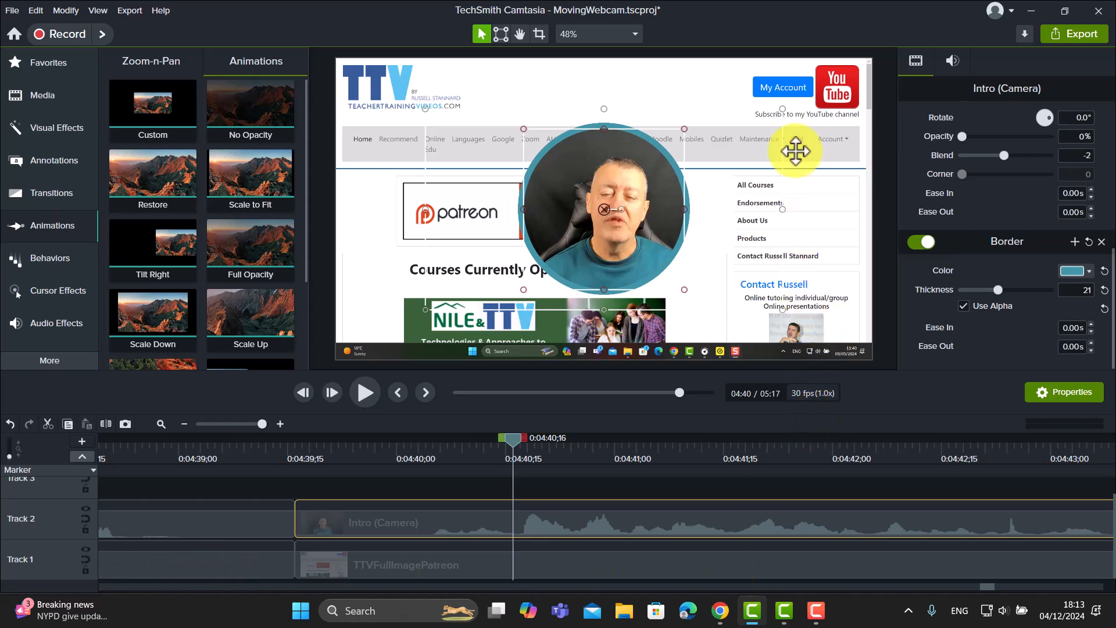
left_click(86, 572)
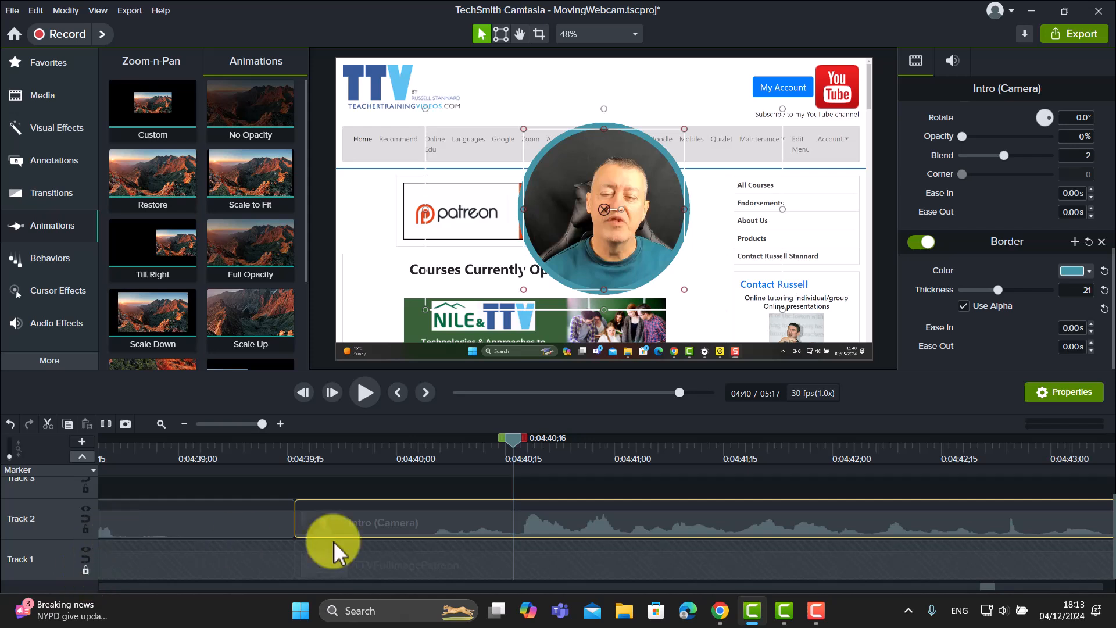
- Set the playhead to the webcam clip's start at 0:04:39;16 and move the webcam circle partly off the canvas's left edge
left_click_drag(519, 442, 302, 433)
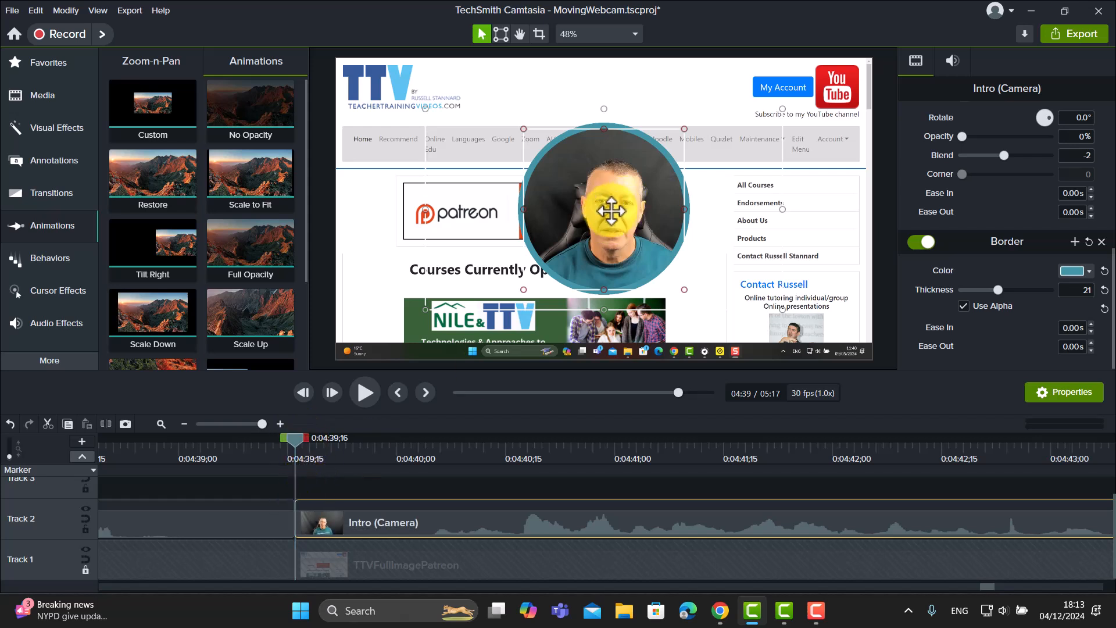
left_click_drag(612, 212, 370, 231)
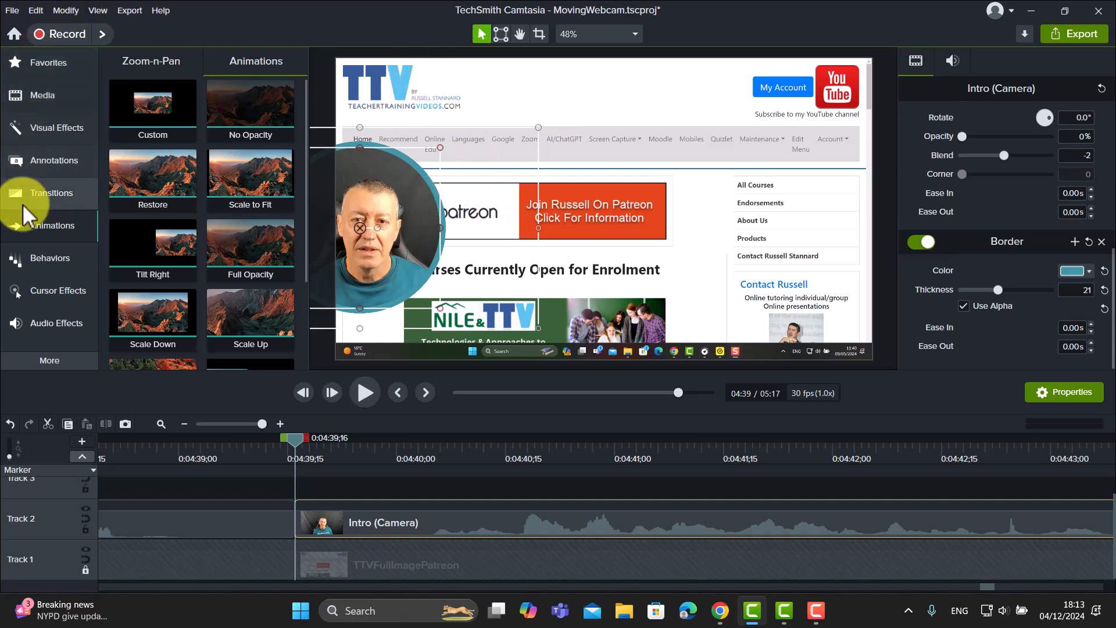
left_click(31, 225)
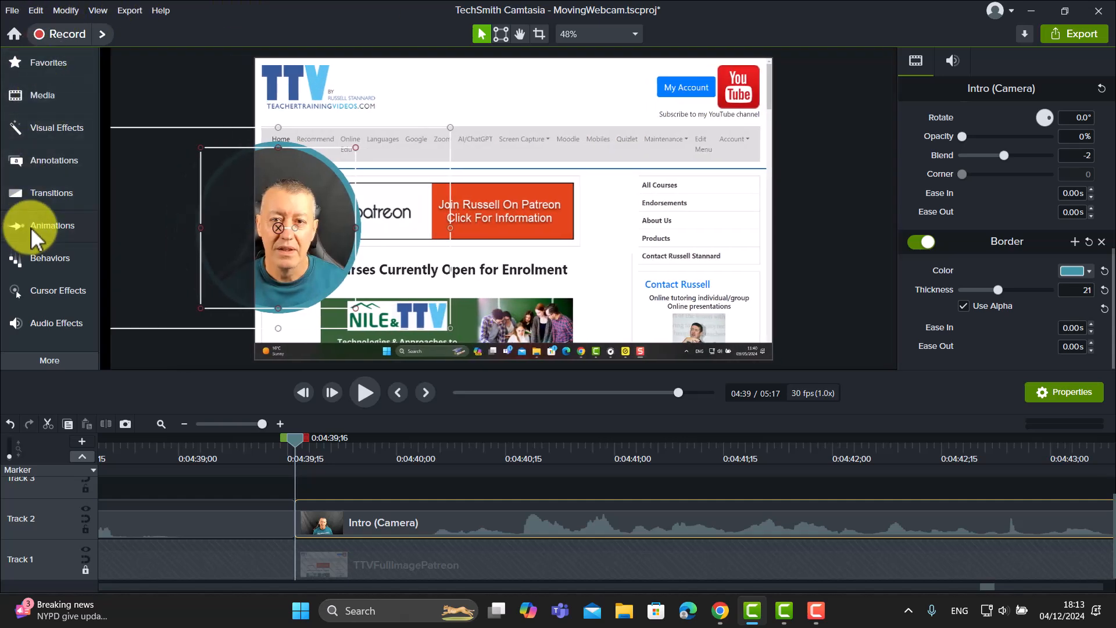
left_click(31, 227)
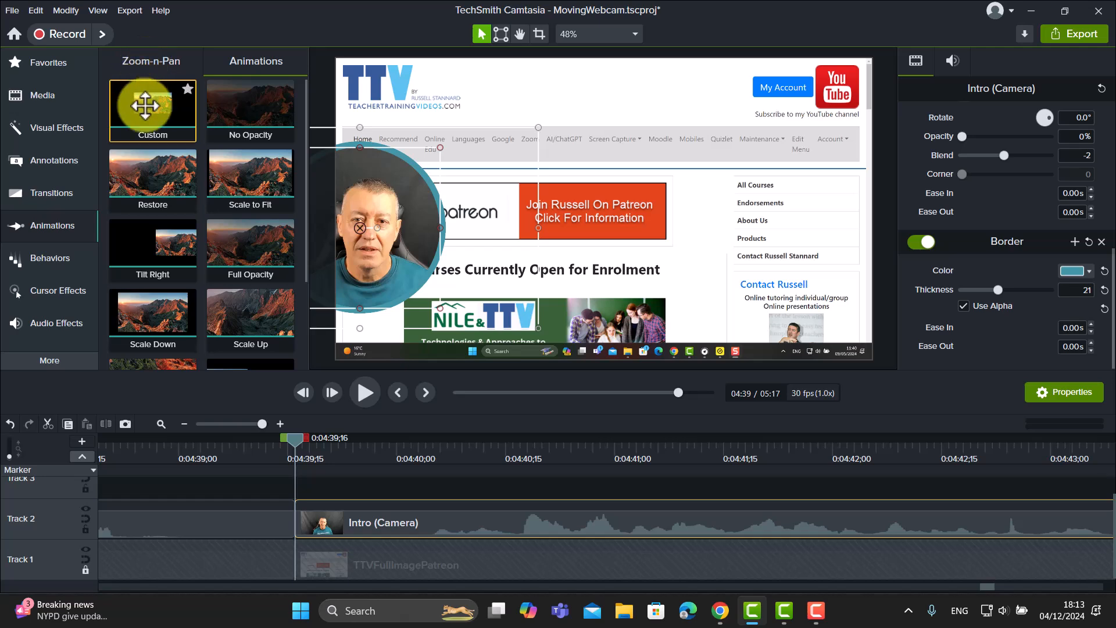
- Add a Custom animation to the start of the webcam clip on Track 2, with the playhead at its end, 0:04:40;16
left_click(170, 61)
left_click(243, 62)
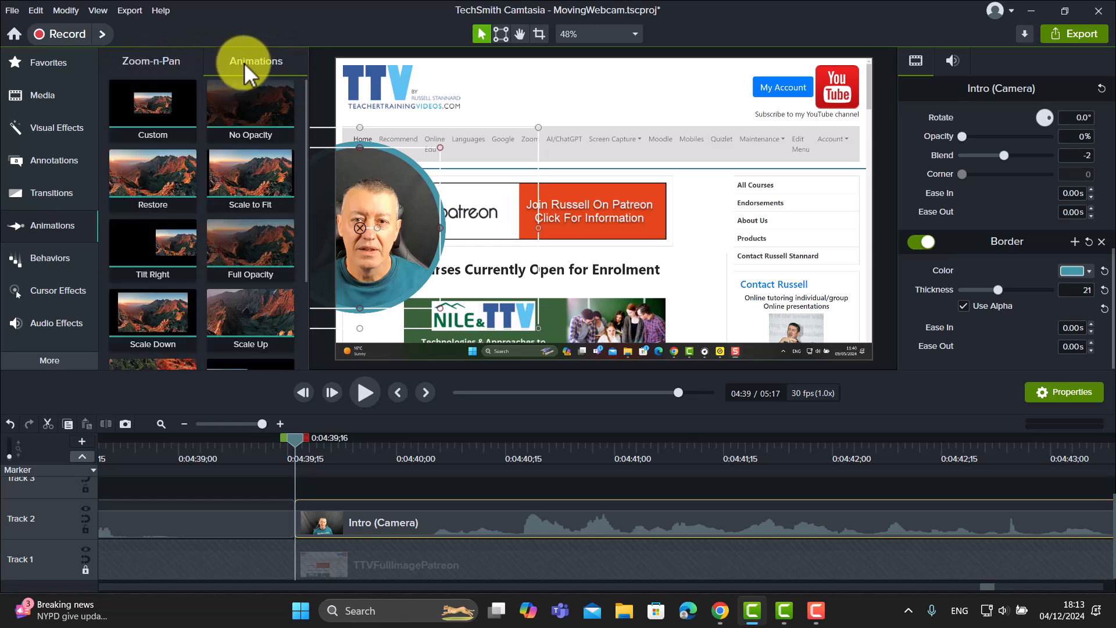
left_click_drag(154, 104, 303, 518)
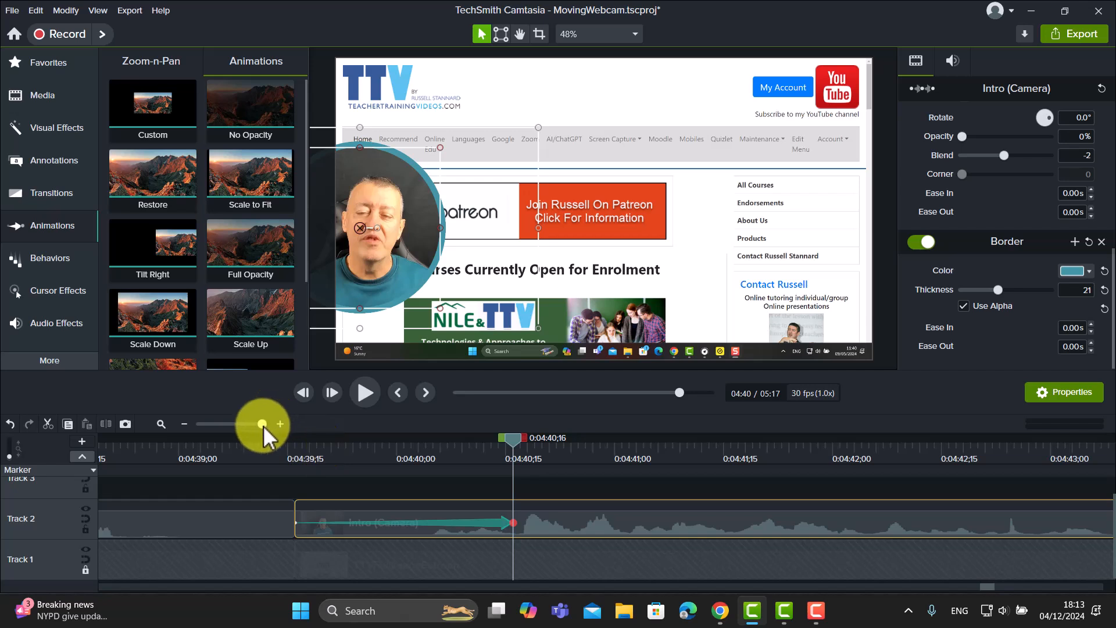
mouse_move(263, 425)
left_mouse_down()
mouse_move(233, 425)
mouse_move(263, 432)
left_mouse_up()
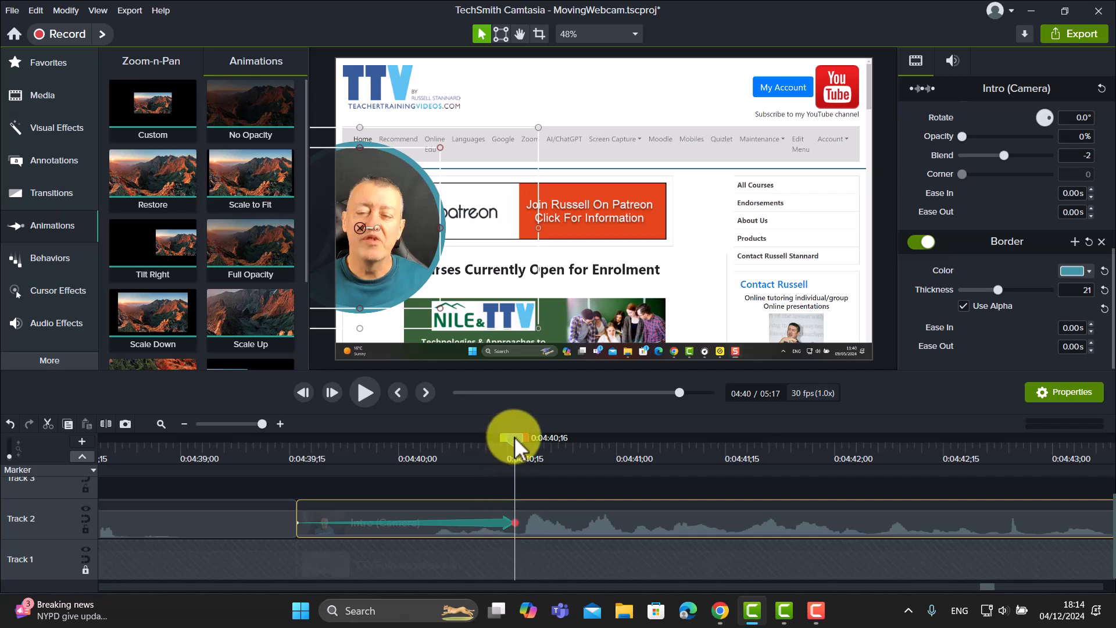
left_click_drag(514, 436, 515, 475)
left_click(504, 536)
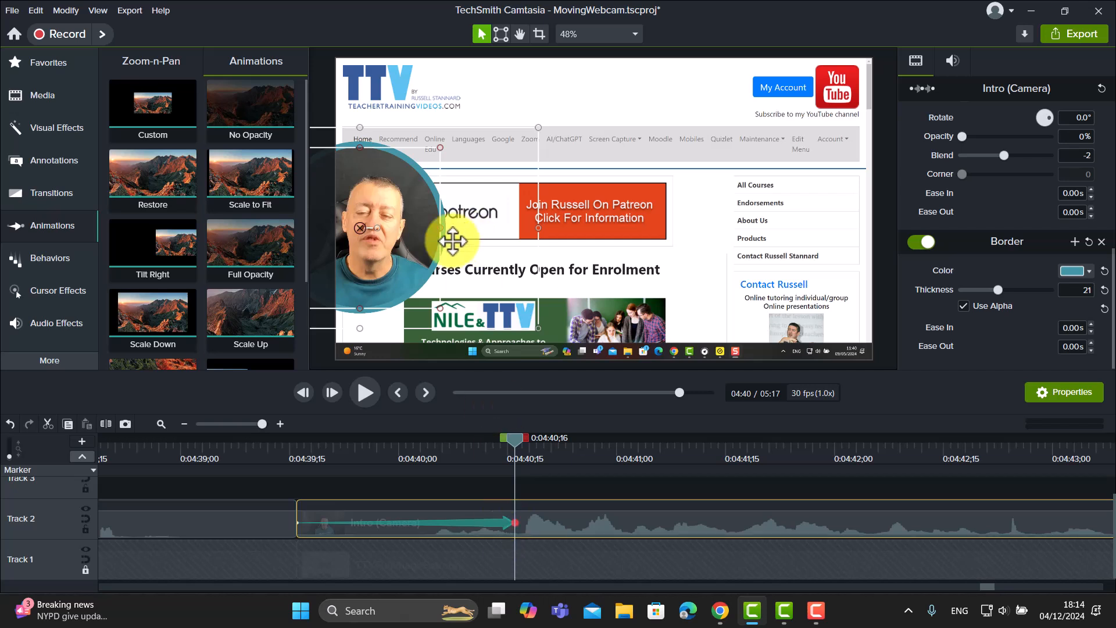
- Move the webcam circle to the middle of the canvas, enlarge it to fill most of the height, and slightly widen its mask
left_click_drag(382, 225, 658, 237)
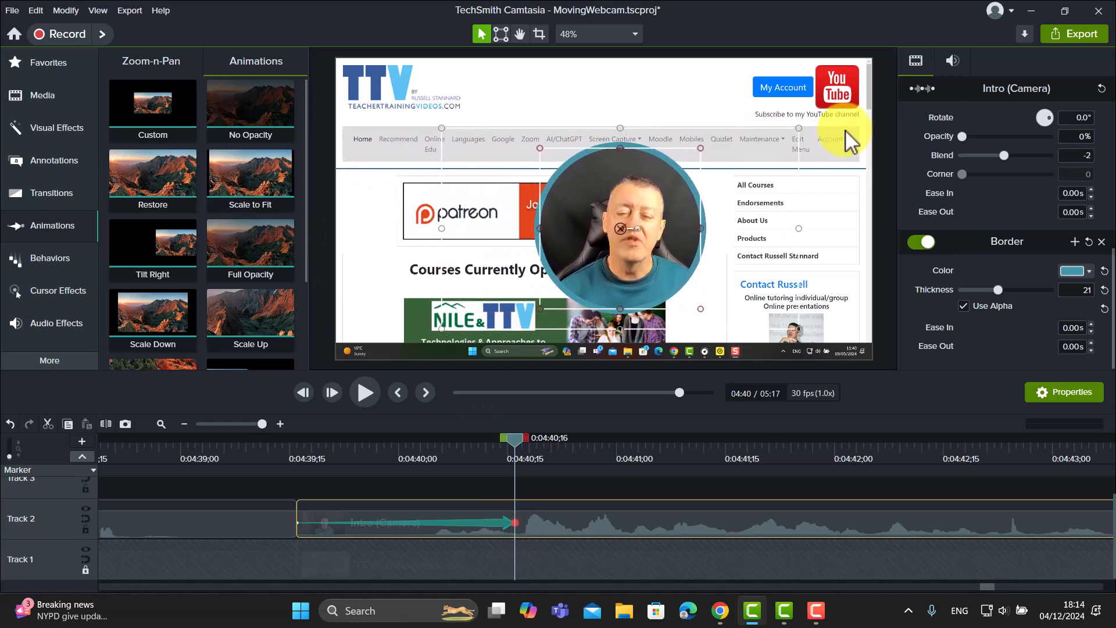
left_click_drag(800, 128, 843, 103)
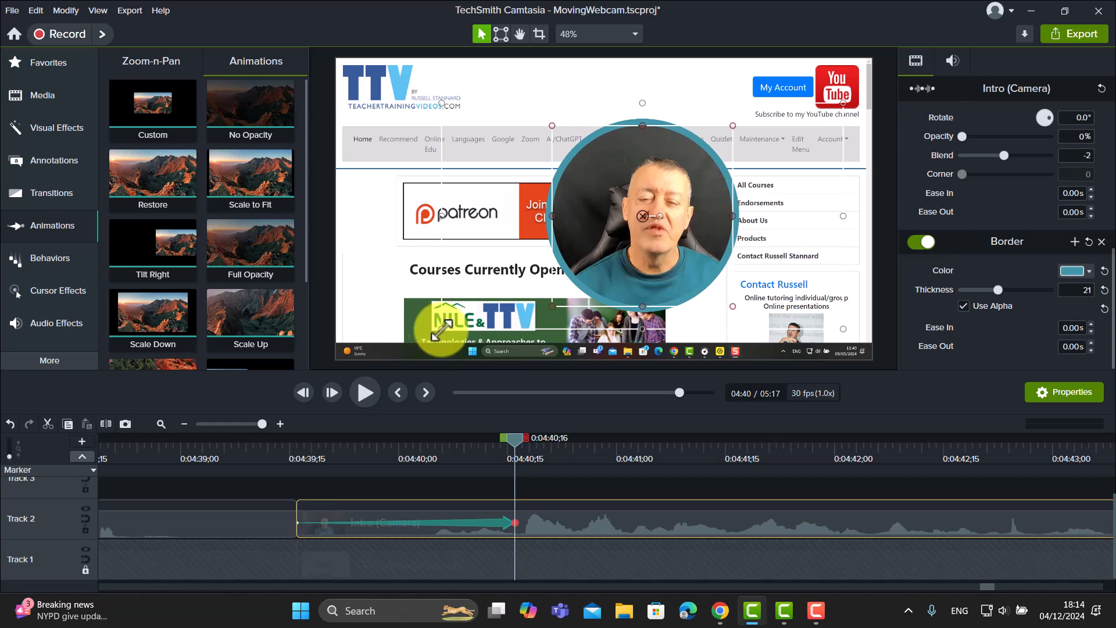
left_click_drag(442, 330, 386, 358)
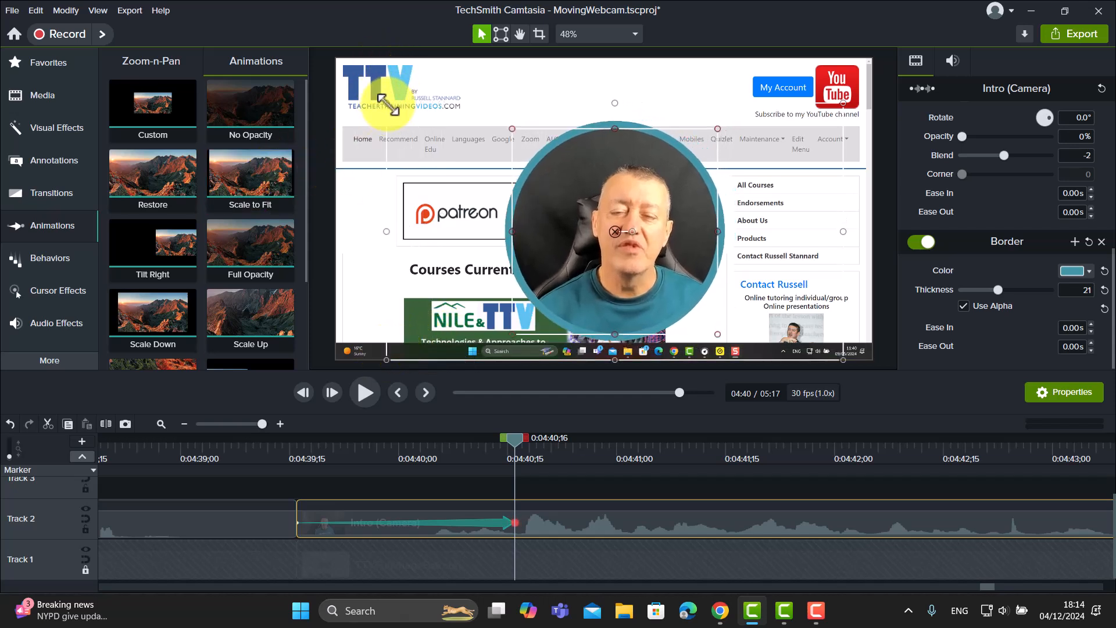
left_click_drag(387, 104, 336, 74)
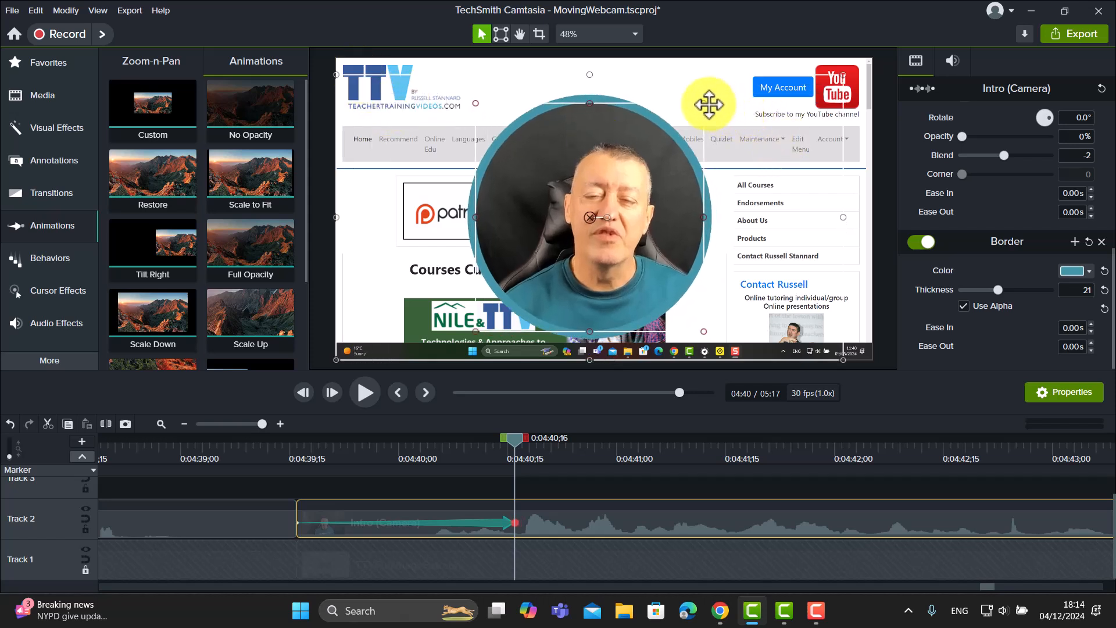
mouse_move(705, 105)
left_mouse_down()
mouse_move(755, 100)
mouse_move(730, 113)
mouse_move(719, 102)
left_mouse_up()
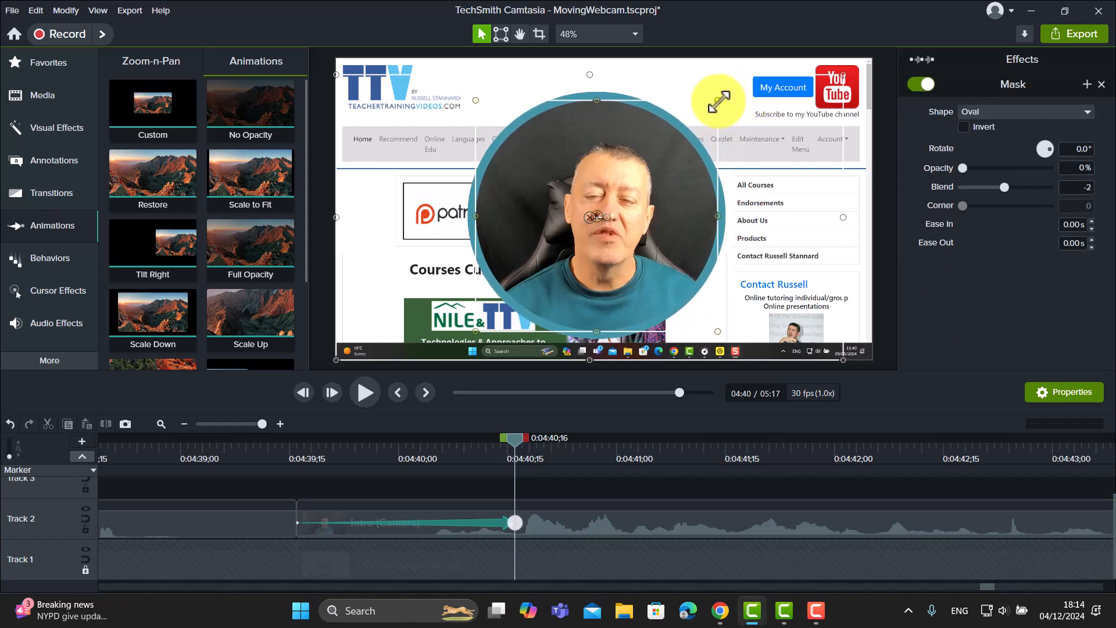
left_click(770, 166)
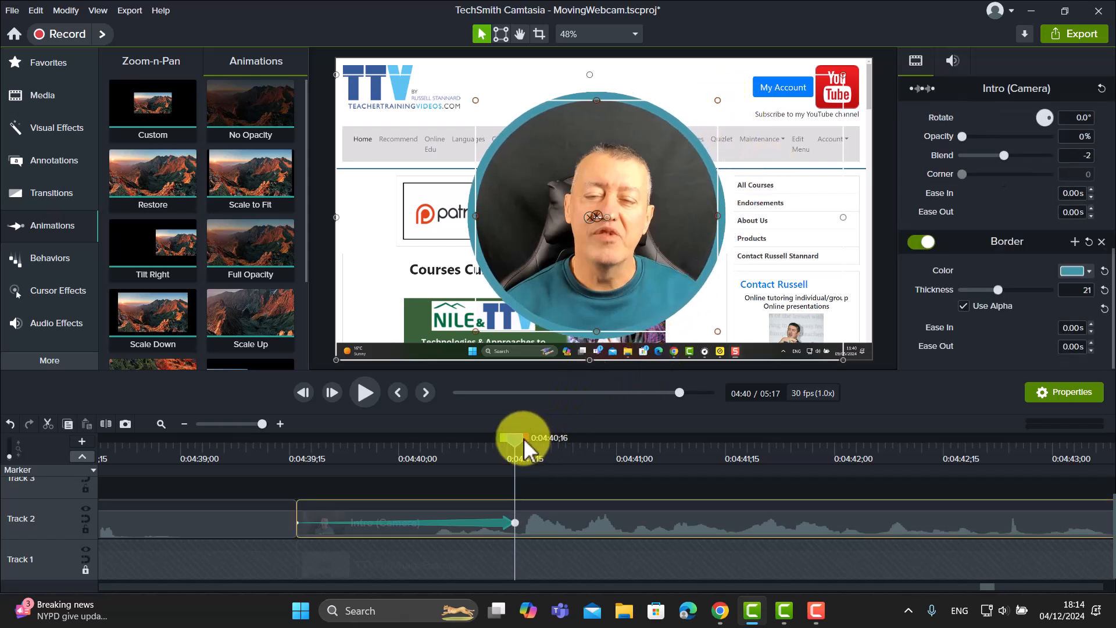
- Play back the webcam clip's entrance animation from 0:04:39;16
left_click_drag(523, 438, 305, 446)
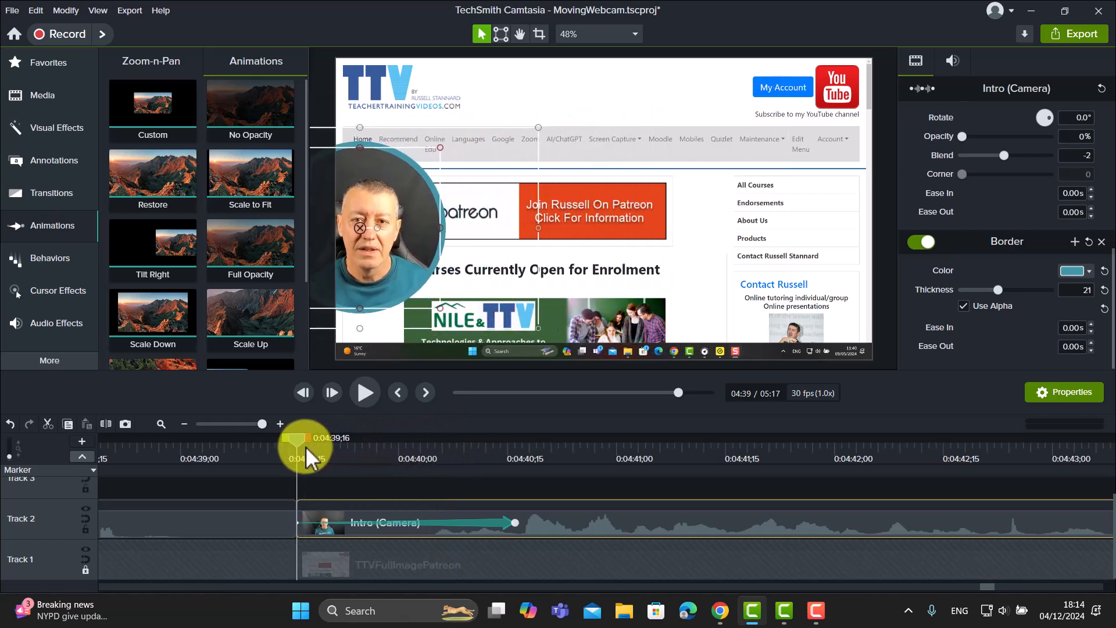
left_click(366, 391)
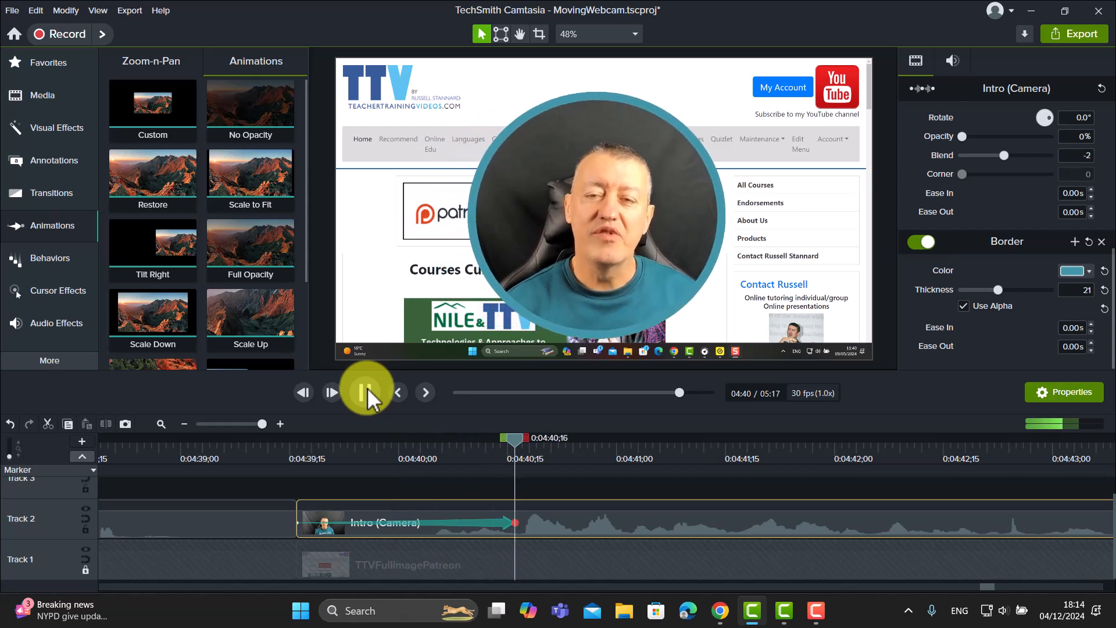
left_click(569, 520)
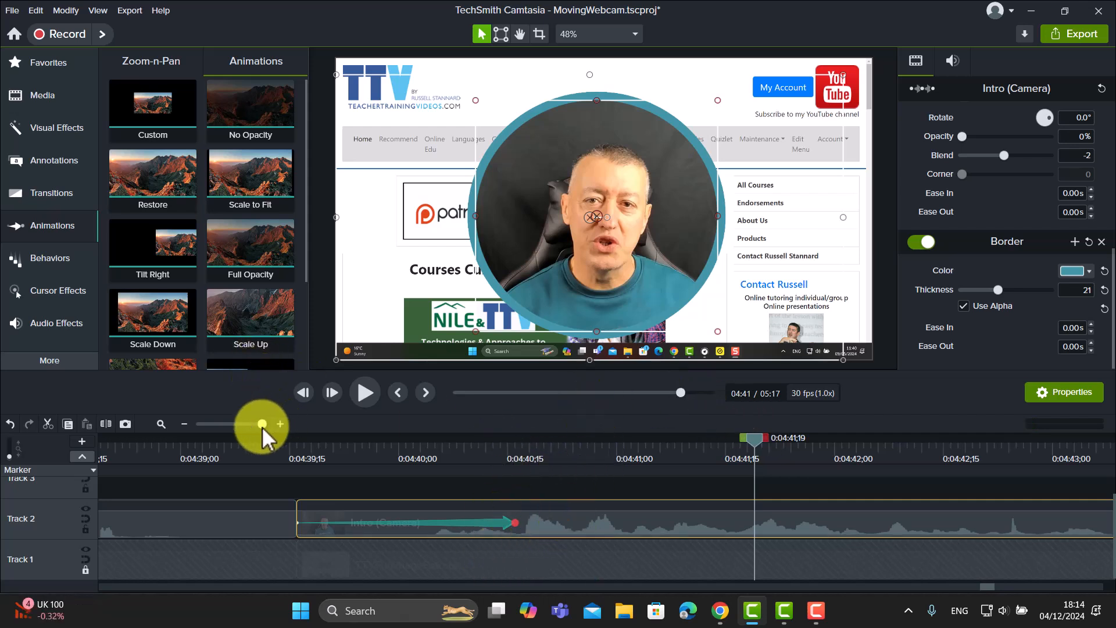
- Split the webcam clip on Track 2 at 0:04:58;23
left_click_drag(263, 427, 241, 427)
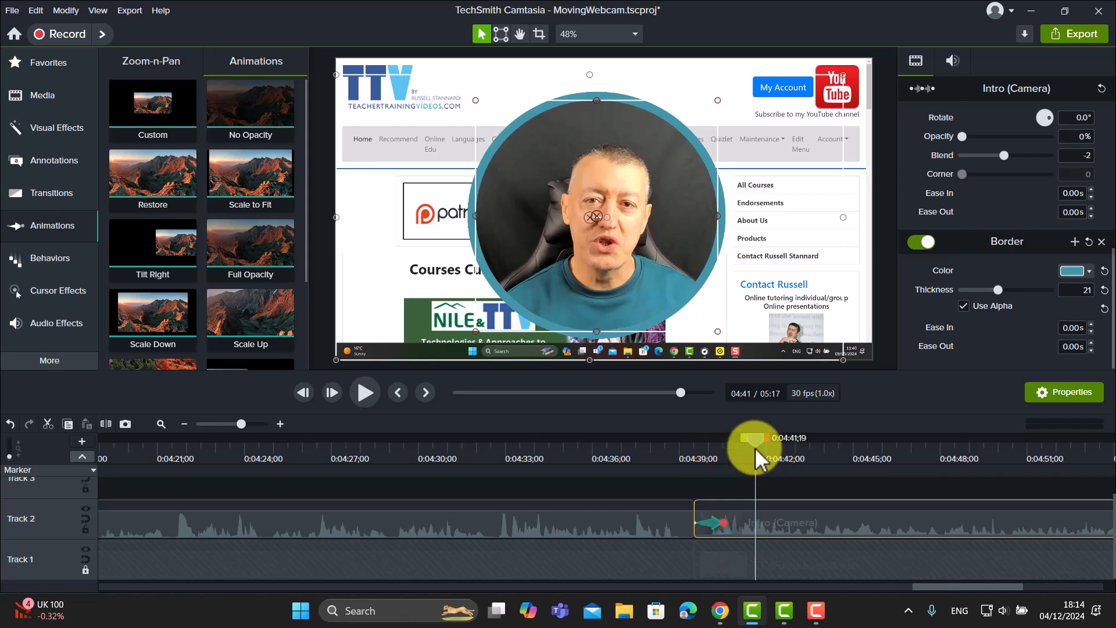
left_click_drag(754, 447, 992, 497)
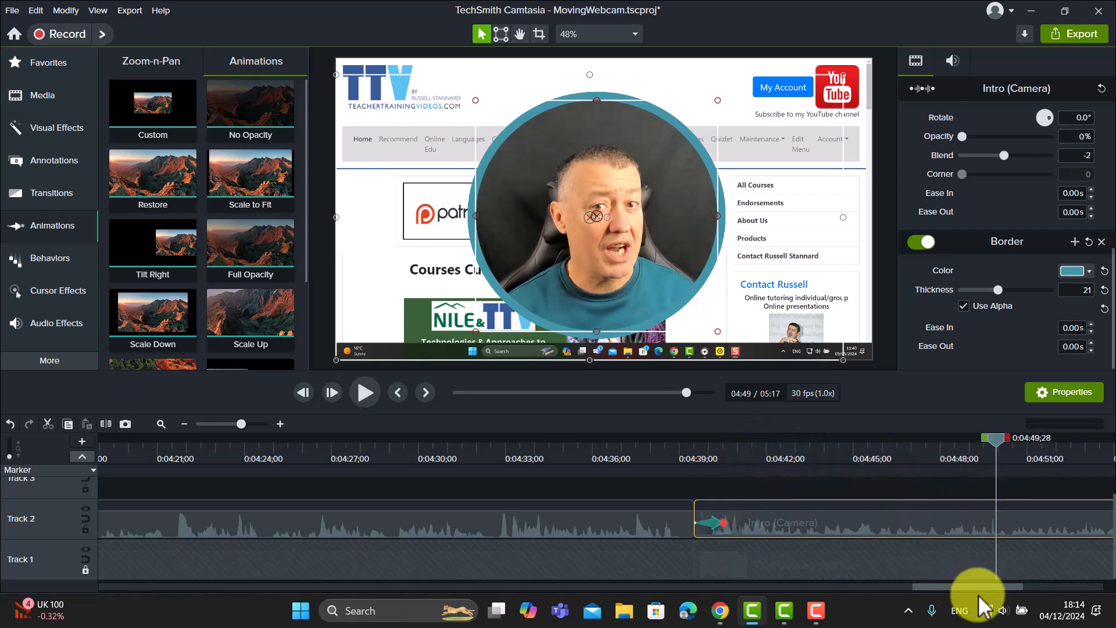
left_click_drag(989, 588, 1059, 604)
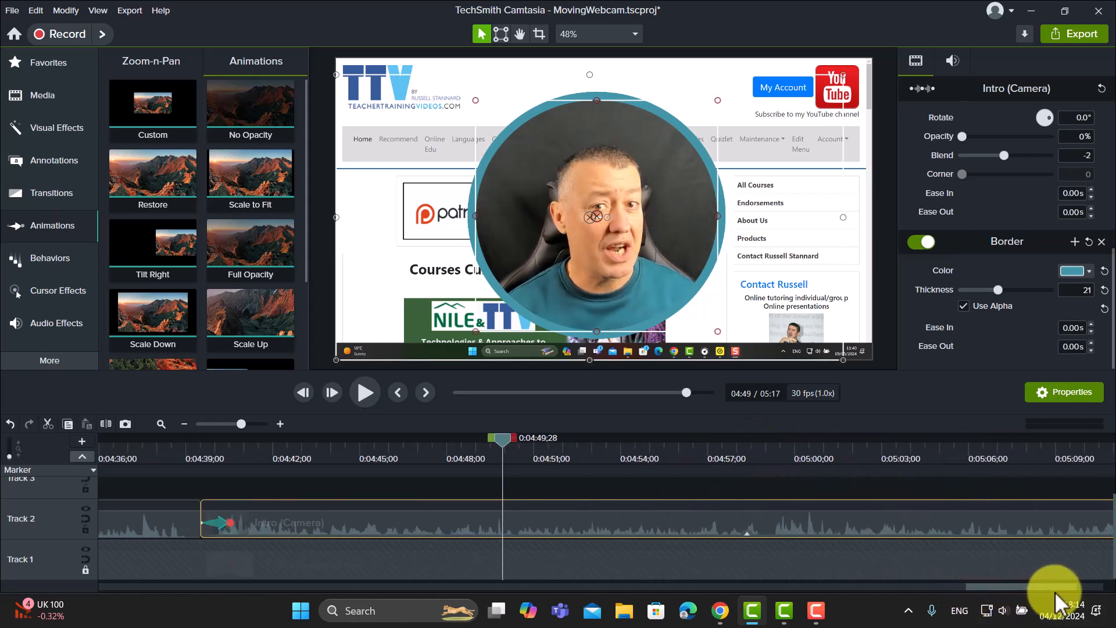
left_click_drag(479, 440, 733, 490)
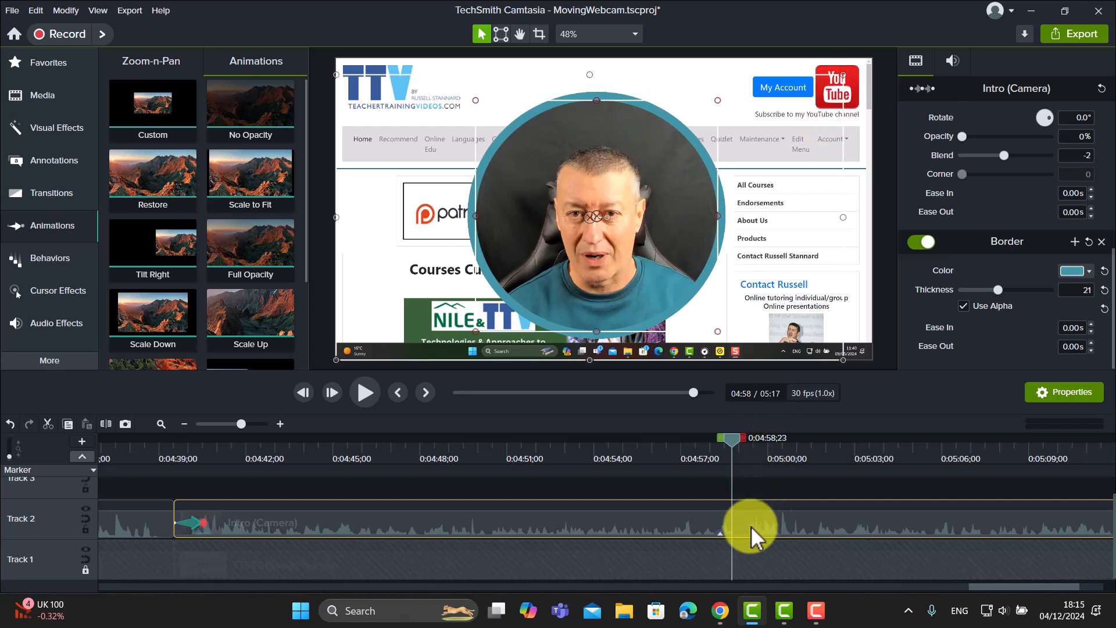
left_click(106, 425)
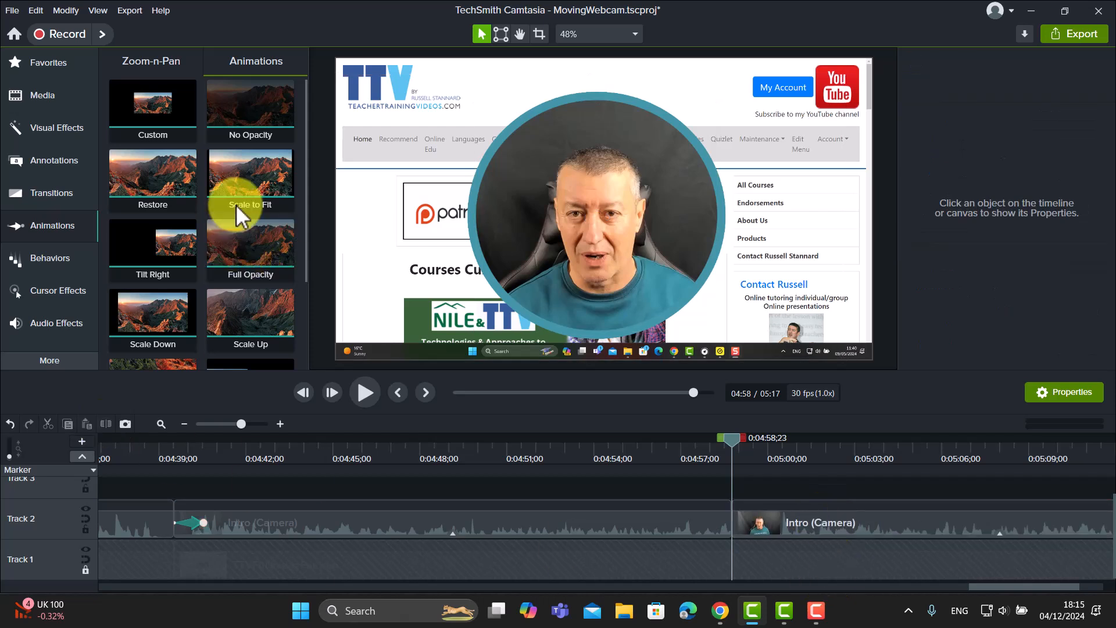
- Add a Custom animation to the start of the second webcam clip and shift its circle to the canvas's right edge
left_click_drag(171, 108, 761, 524)
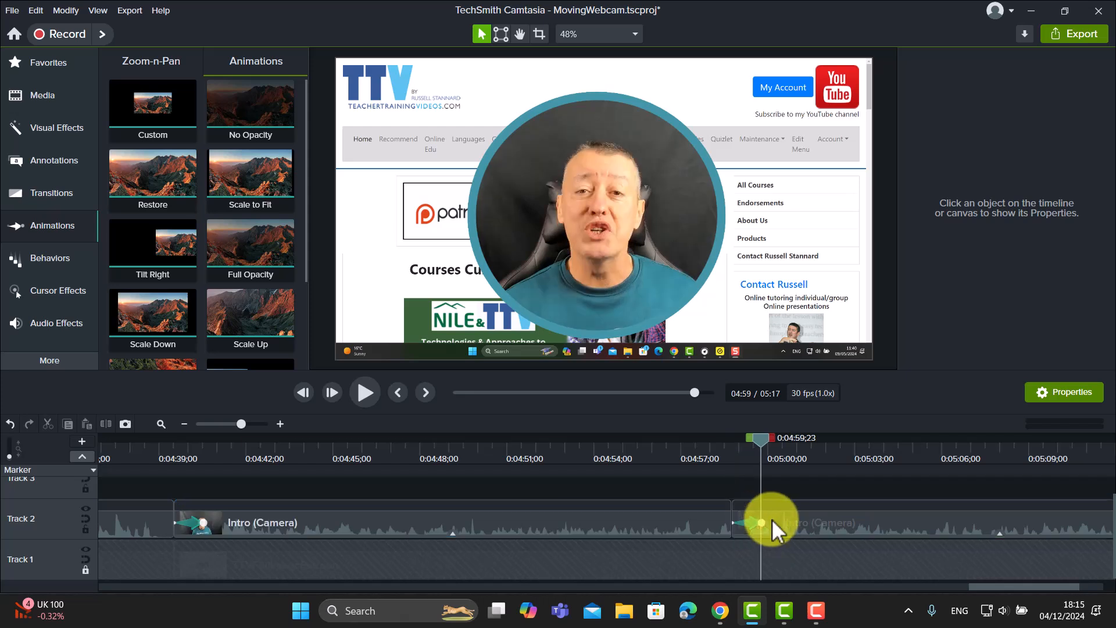
left_click(570, 206)
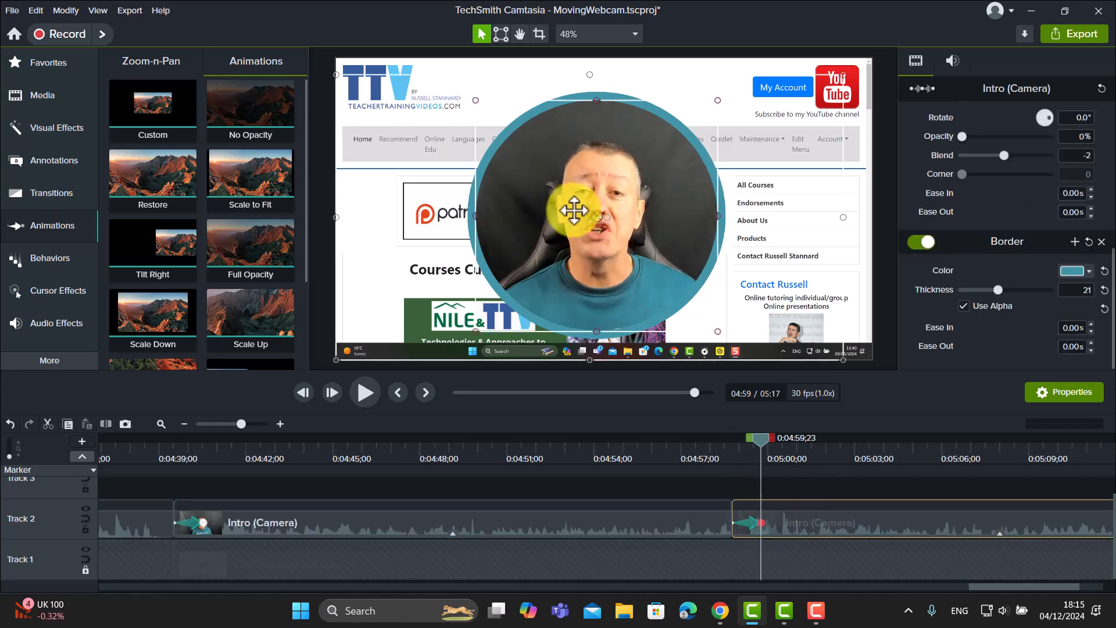
key("Right")
key("Right")
key("Right")
key("Right")
key("Right")
key("Right")
key("Right")
key("Right")
key("Right")
key("Right")
key("Right")
key("Right")
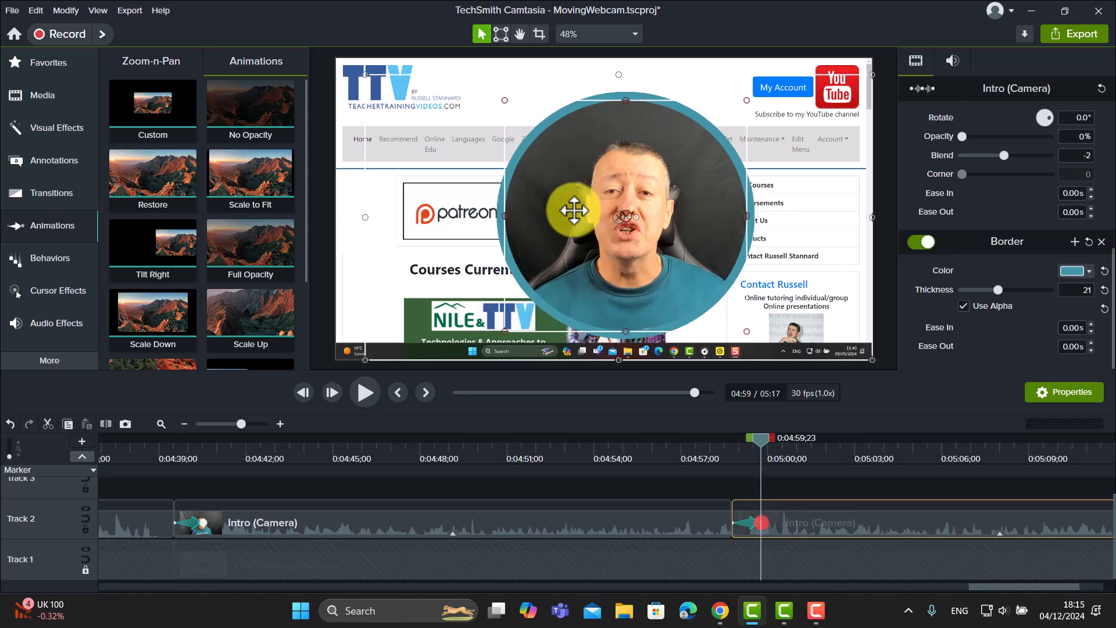
key("Right")
key("Right")
key("Right")
key("Right")
key("Right")
key("Right")
key("Right")
key("Right")
key("Right")
key("Right")
key("Right")
key("Right")
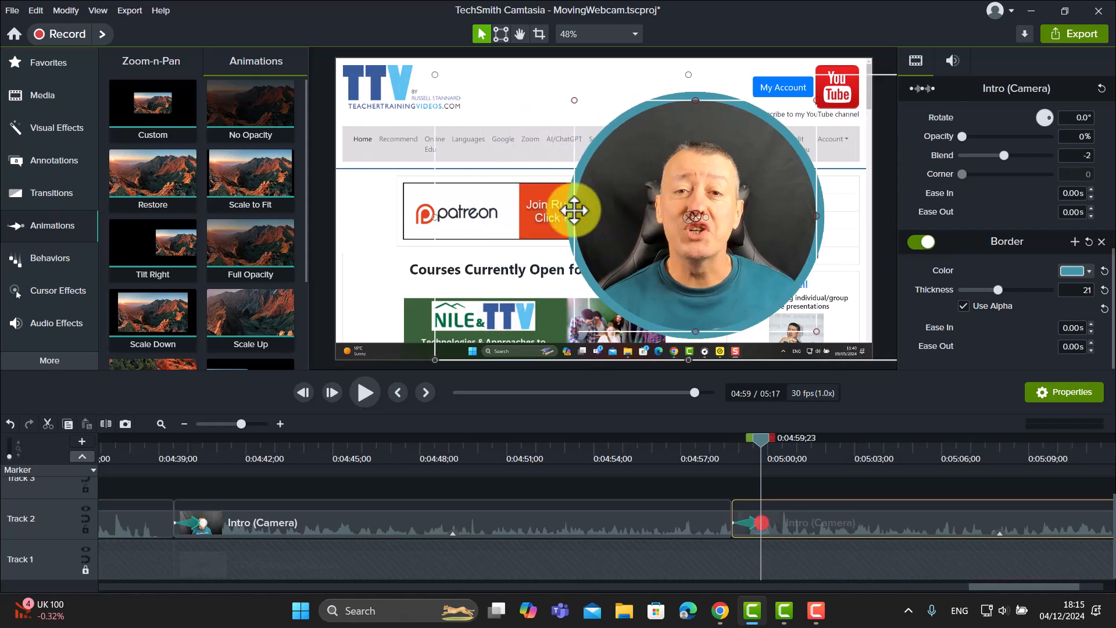
key("Right")
key("Right")
key("Right")
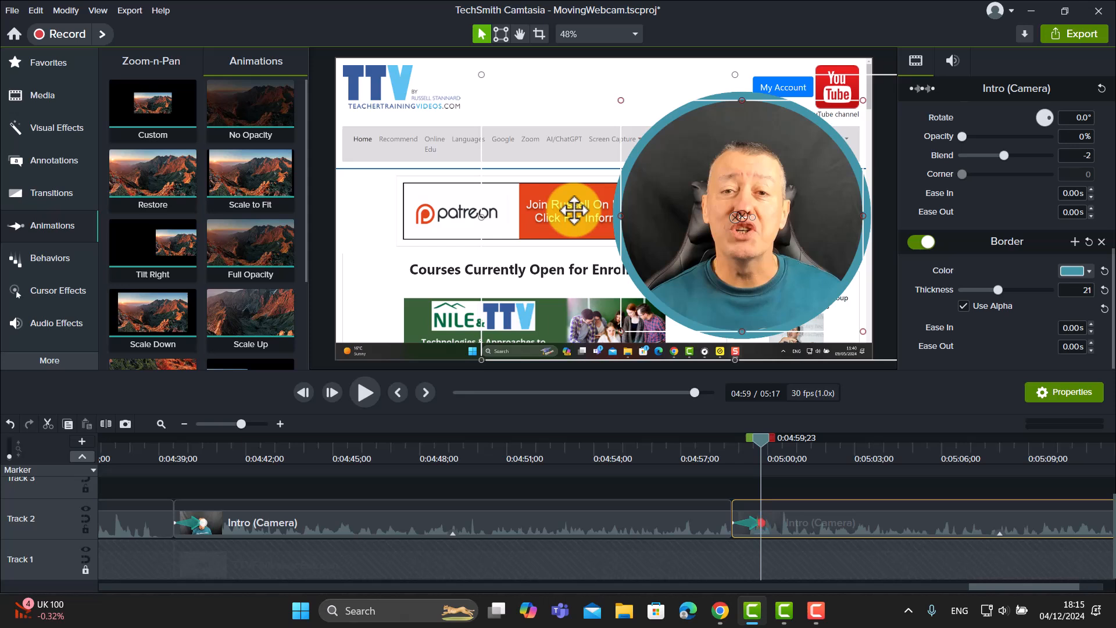
- Raise the webcam circle, shrink it, and place it fully inside the canvas's upper-right corner
key("Up")
key("Up")
key("Up")
key("Up")
key("Up")
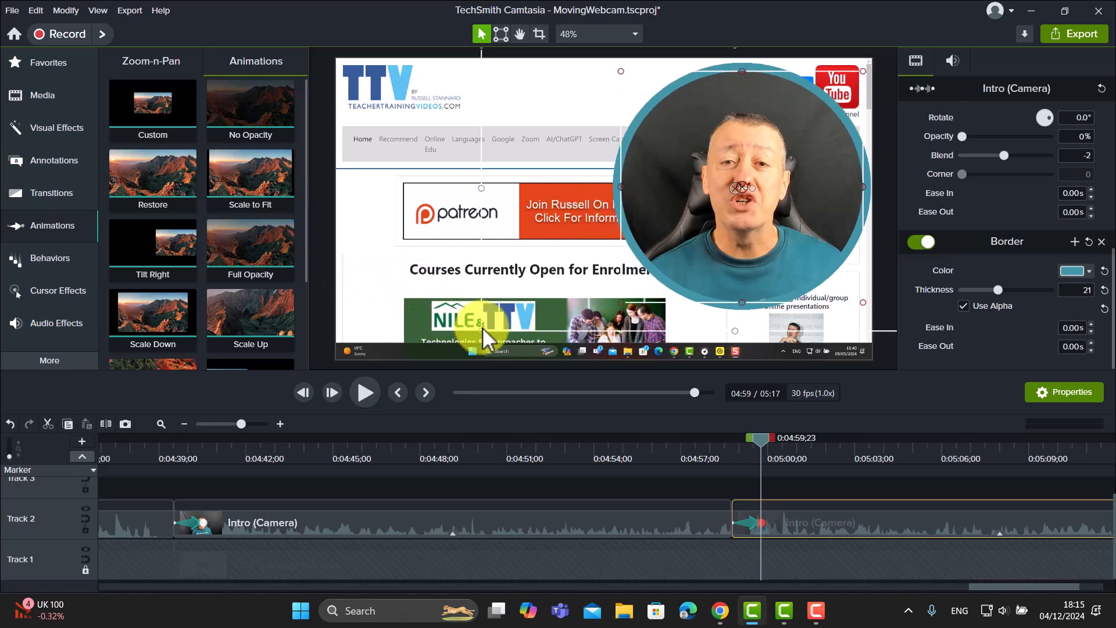
left_click_drag(491, 331, 738, 200)
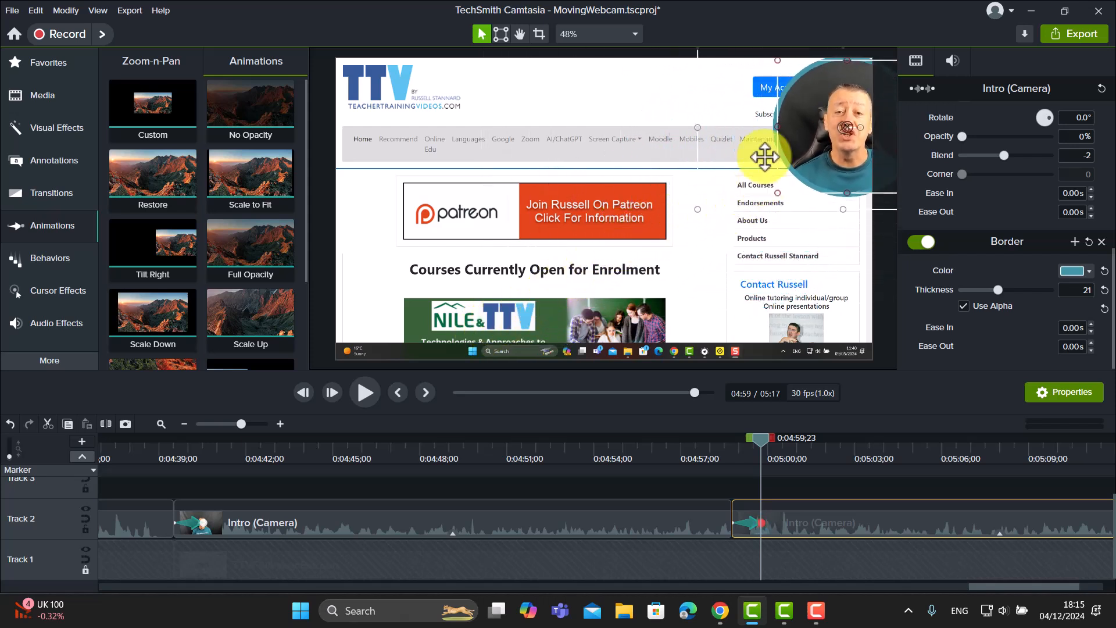
left_click_drag(809, 137, 783, 156)
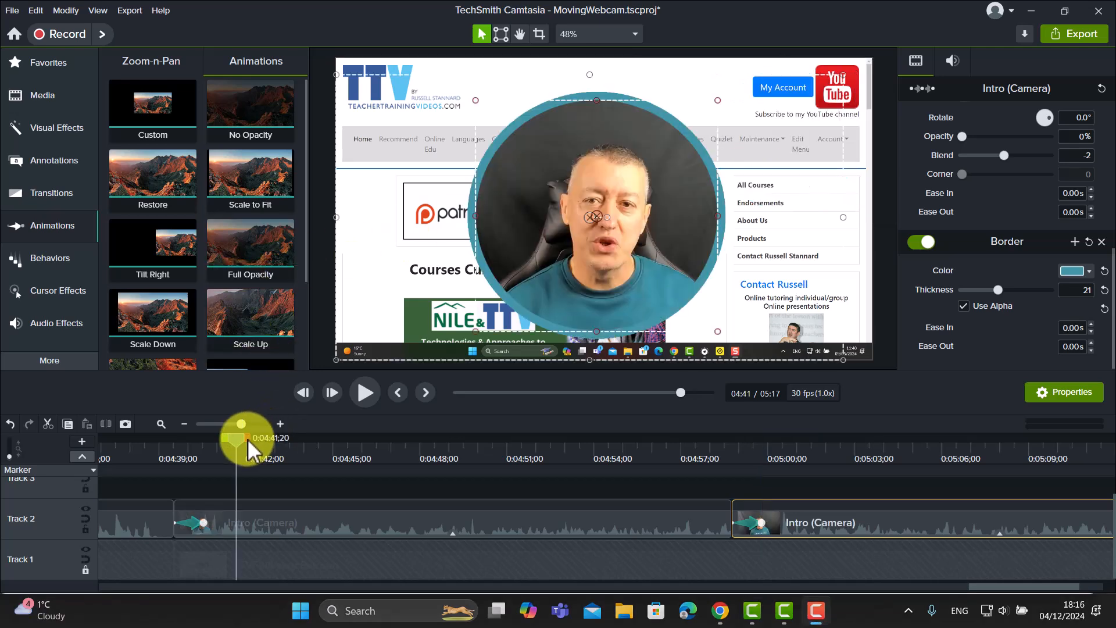
- Clear the timeline range selection and play back the first webcam animation from 0:04:39;16
left_click_drag(245, 438, 178, 449)
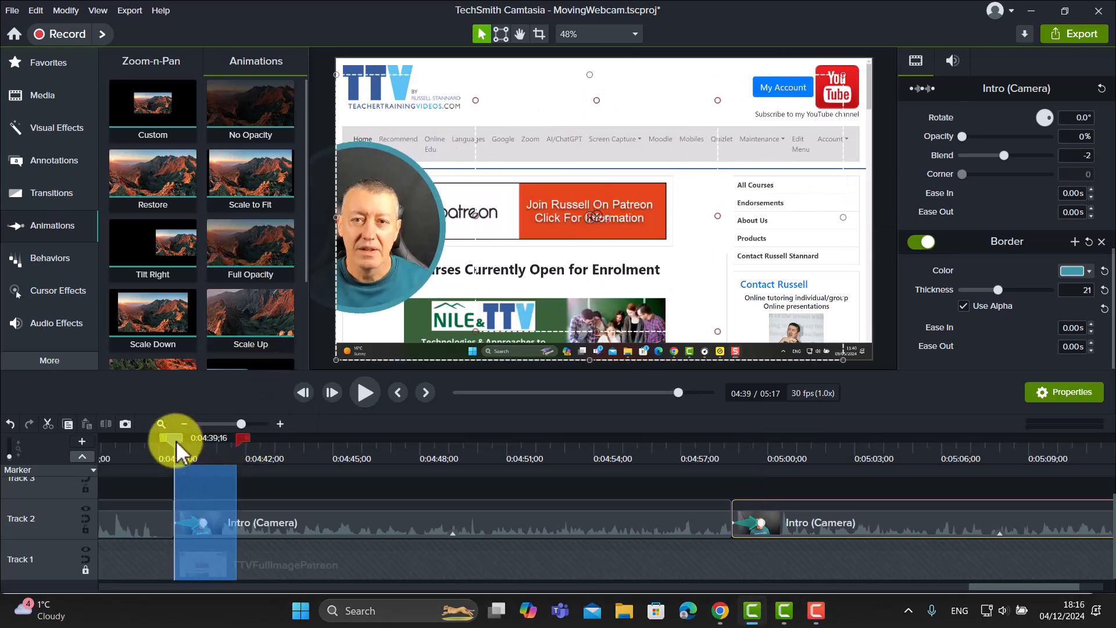
left_click(177, 440)
left_click(365, 397)
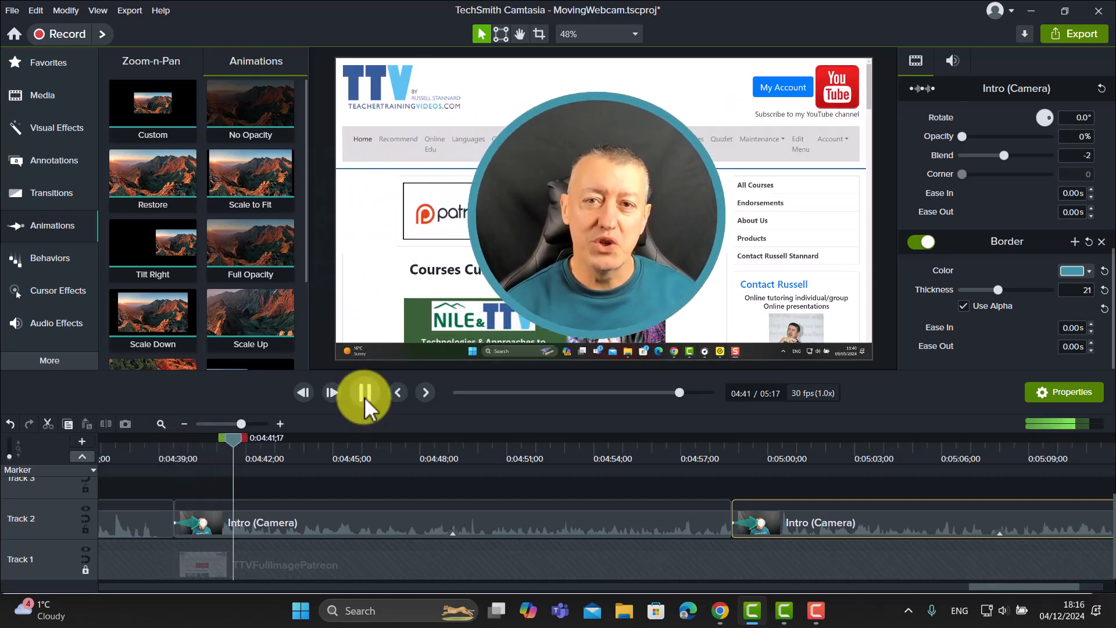
left_click(364, 396)
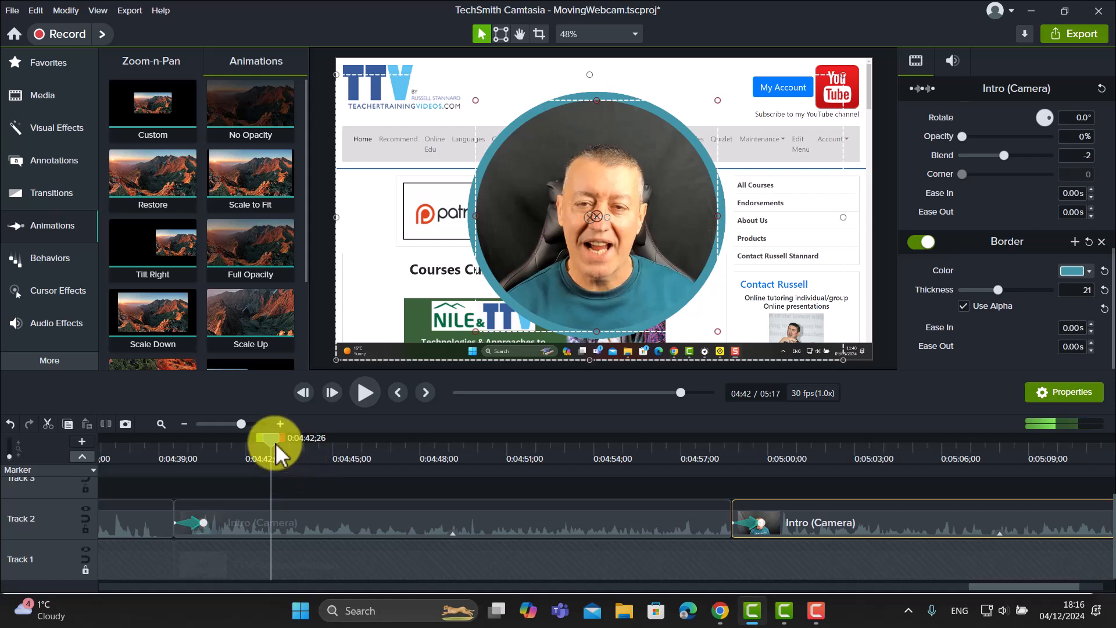
- Play back the second webcam clip's animation from the split at 0:04:58;24
left_click_drag(273, 441, 323, 443)
left_click_drag(423, 459, 733, 514)
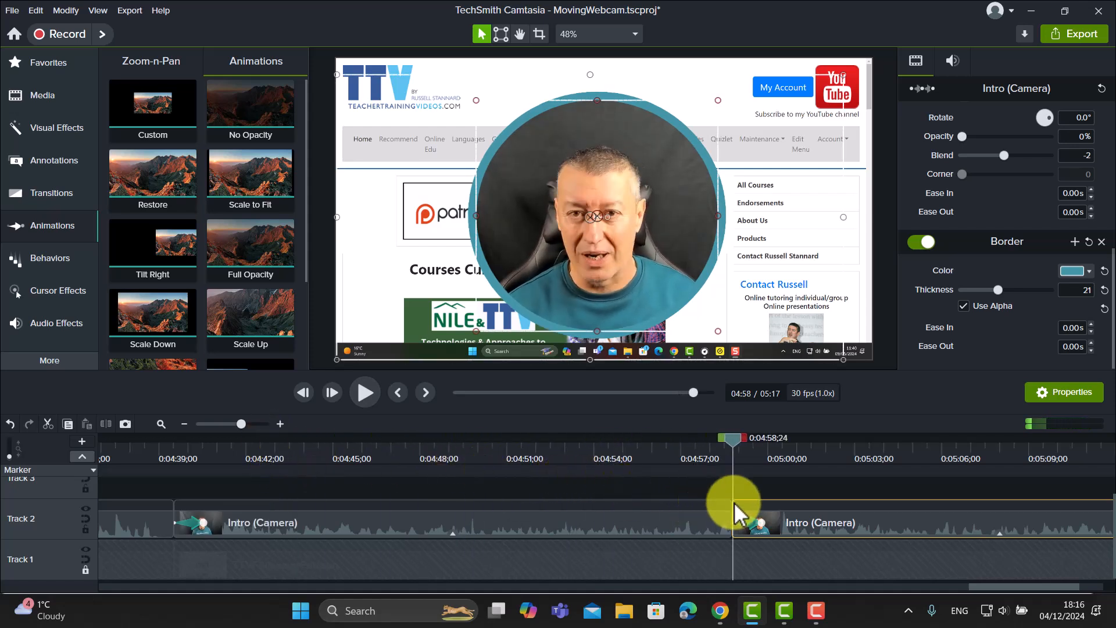
left_click(358, 390)
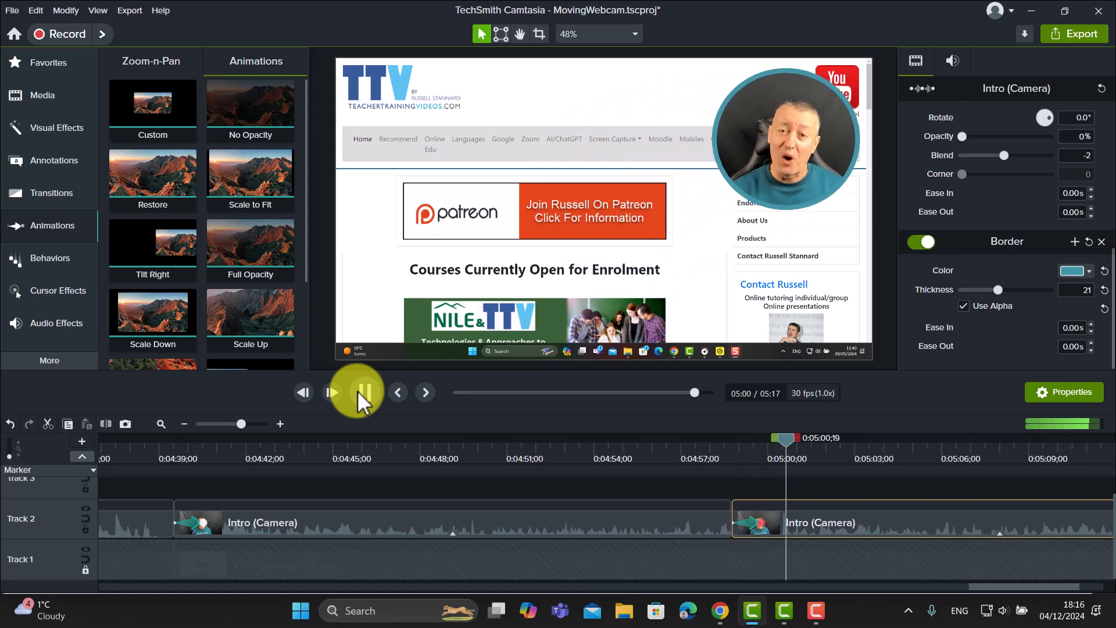
left_click(358, 390)
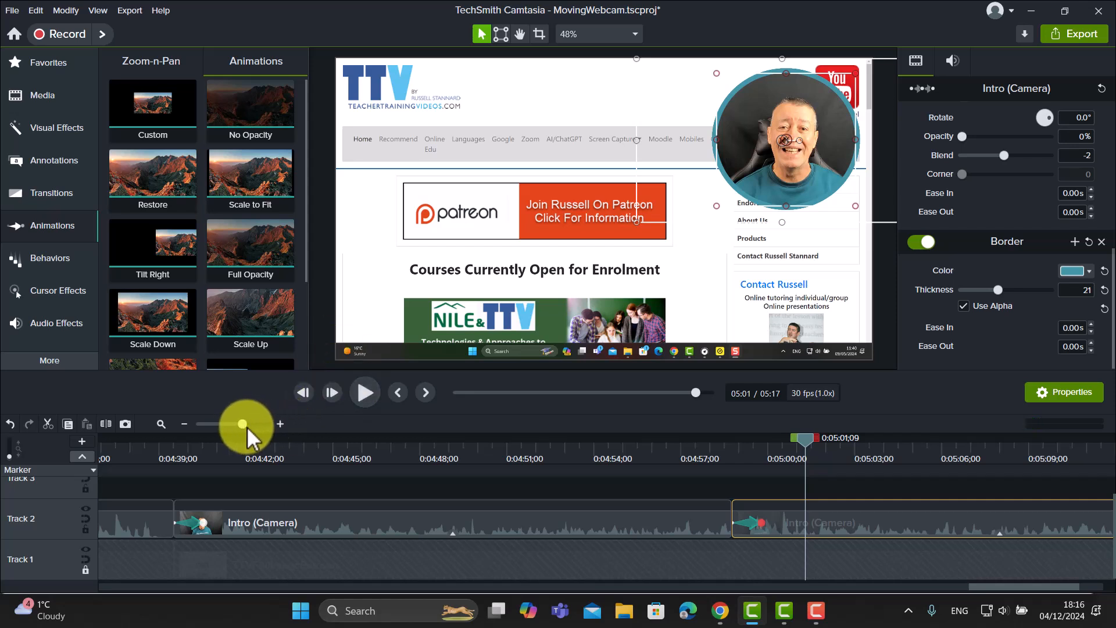
- Compare the webcam circle at the second animation's start, 0:04:58;23, and at its end, 0:04:59;23
left_click_drag(245, 427, 264, 429)
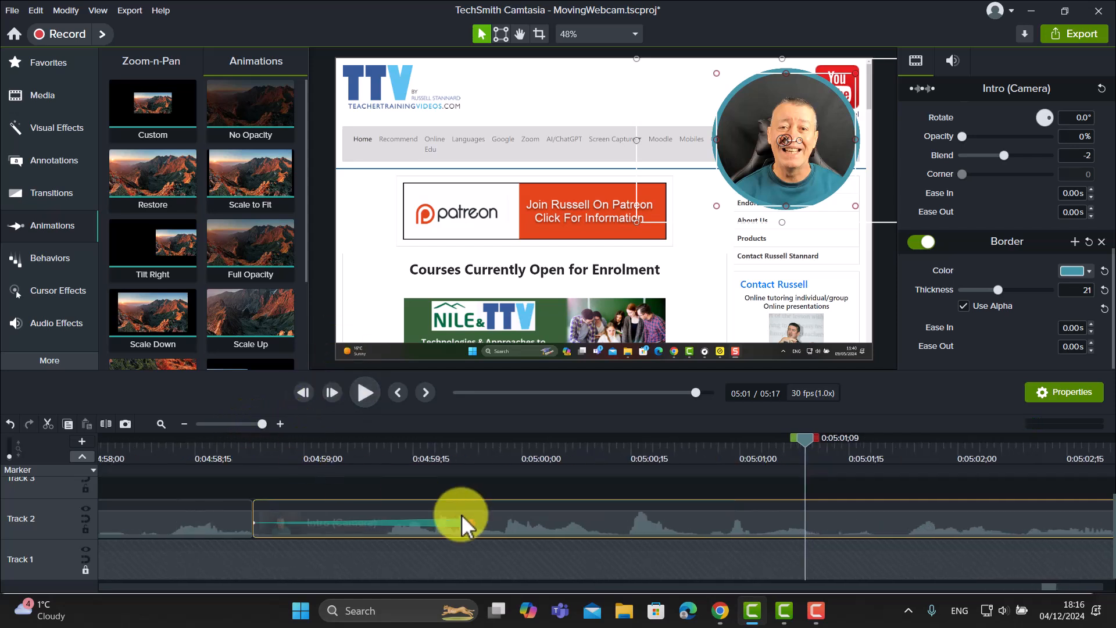
left_click_drag(810, 446, 257, 454)
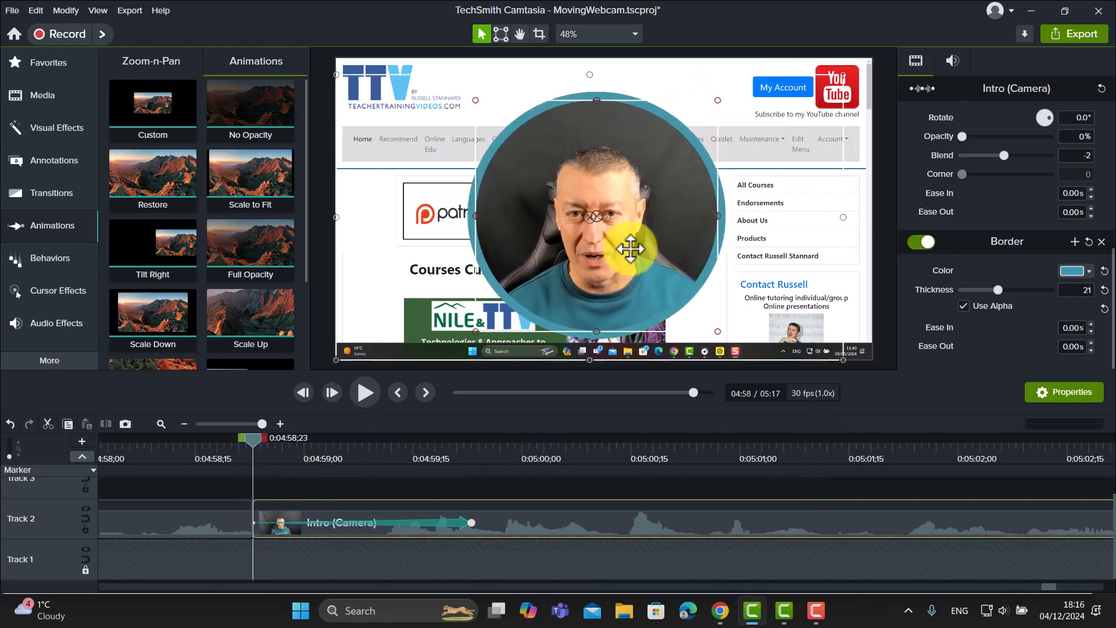
left_click_drag(341, 444, 468, 478)
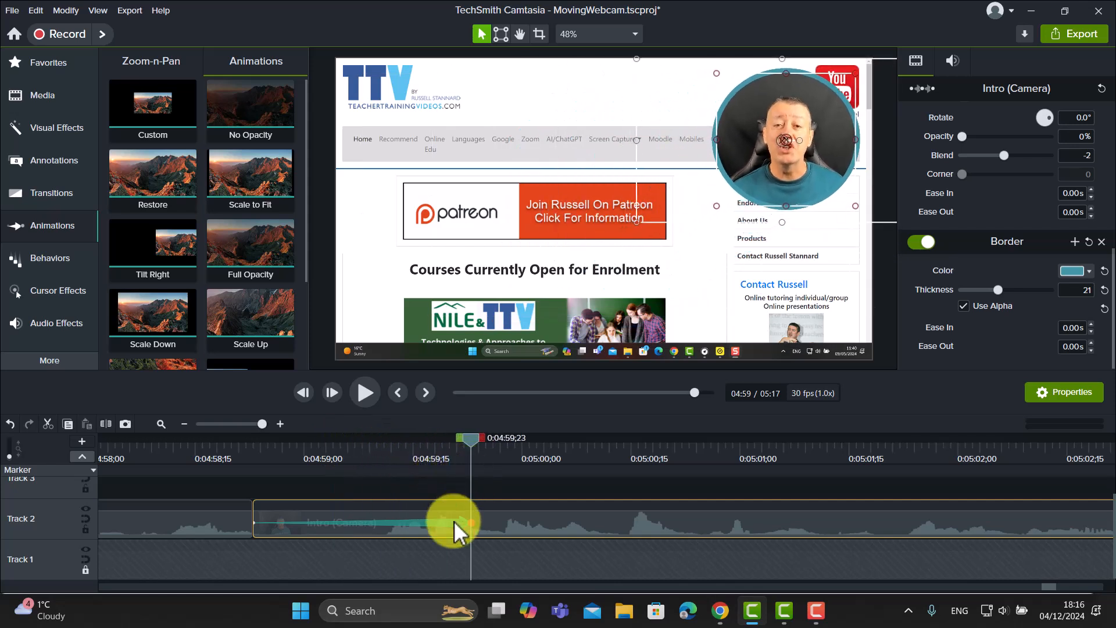